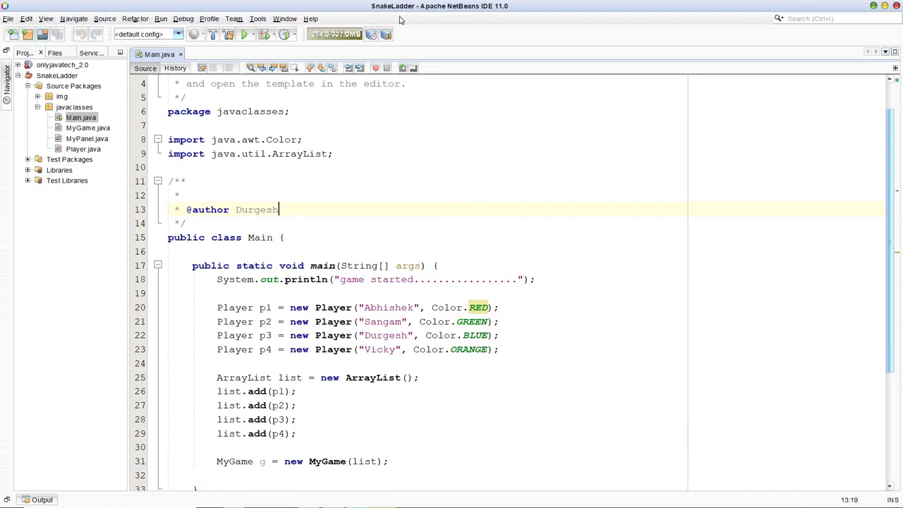
left_click(276, 21)
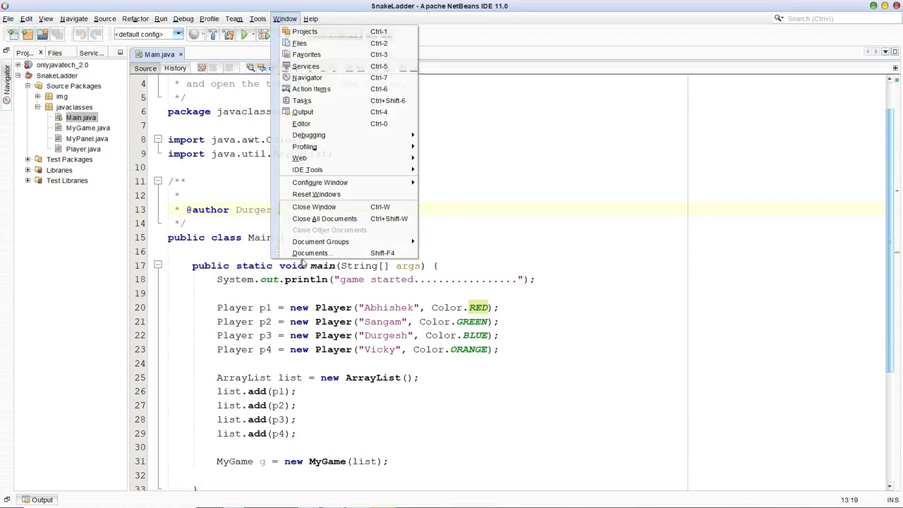
left_click(57, 164)
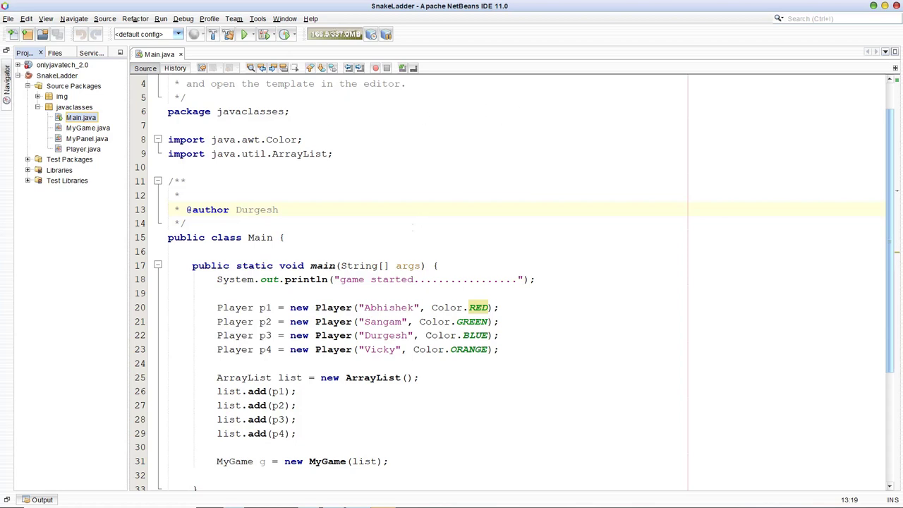
Minimize the IDE, switch to Sublime Text and write "--fontsize 25" in an empty file
left_click(875, 6)
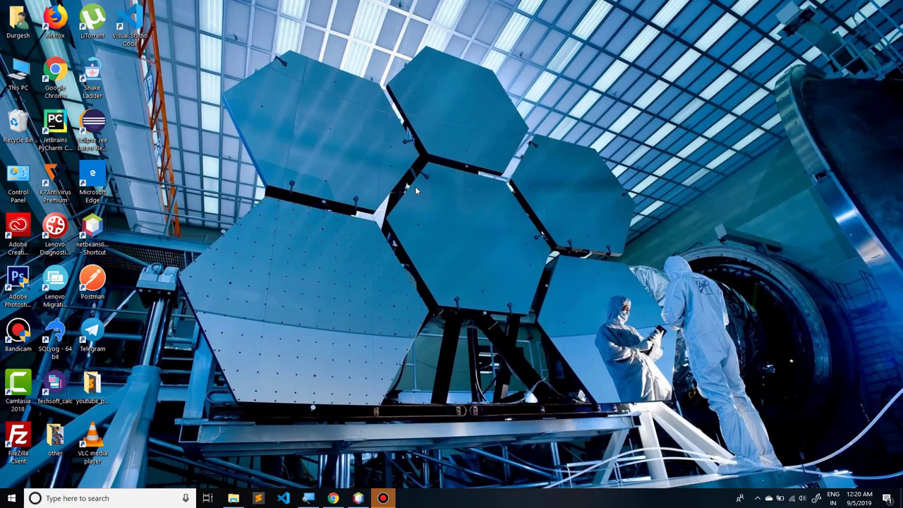
left_click(263, 499)
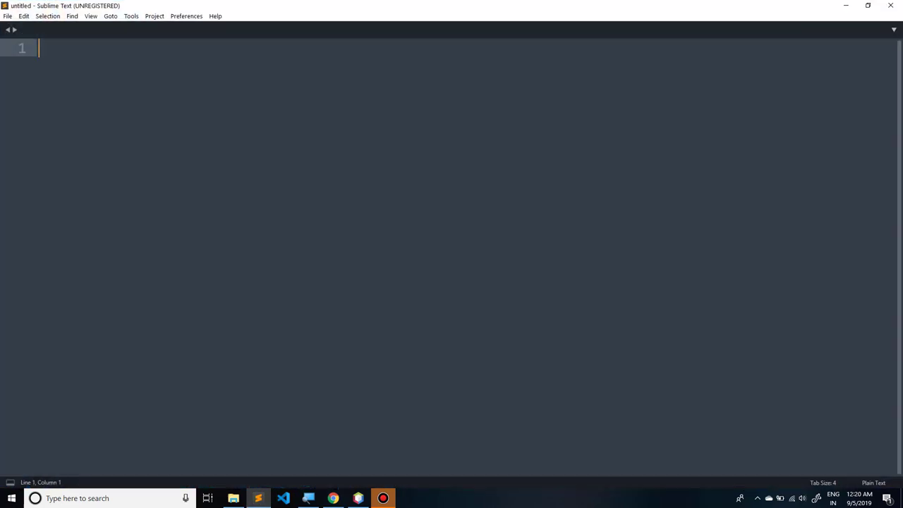
key("i")
type("--fon")
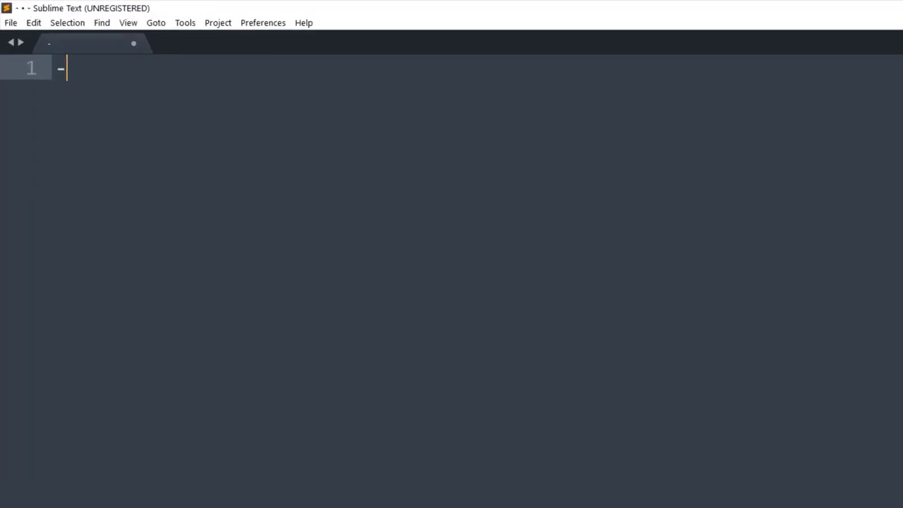
type("tsize")
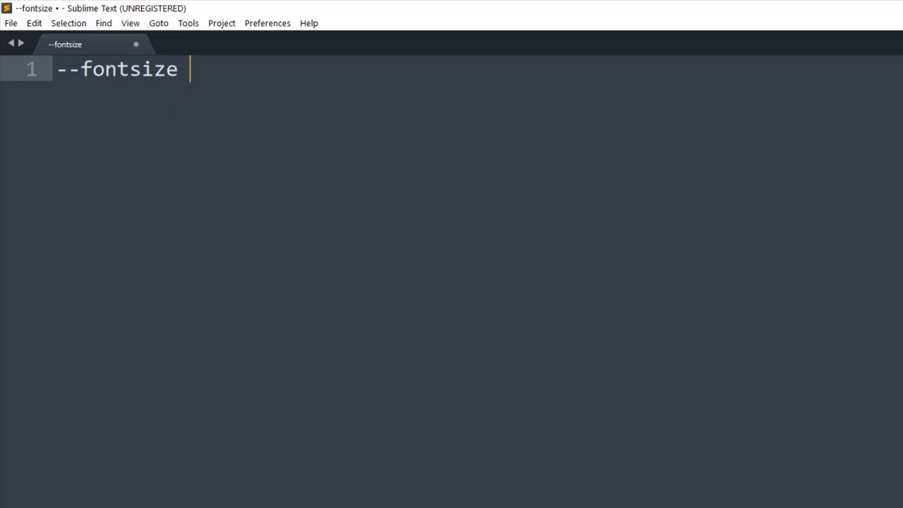
type("25")
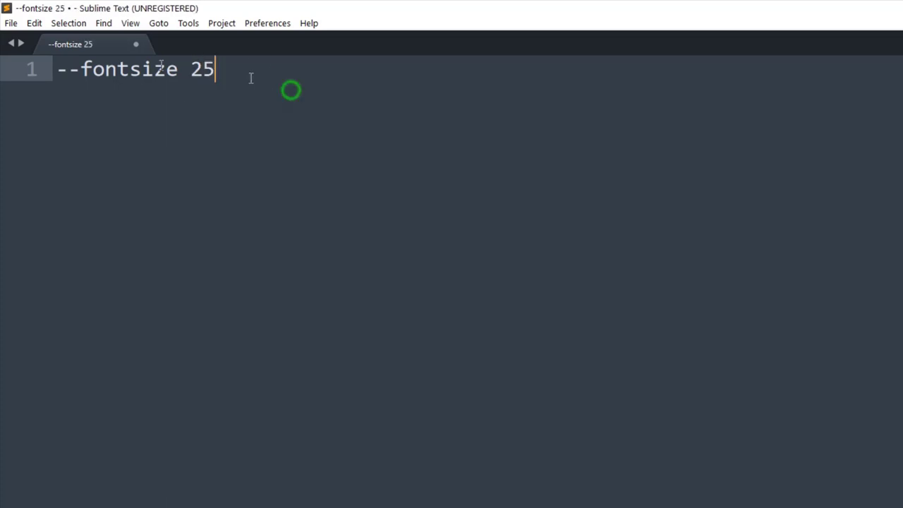
Copy the whole "--fontsize 25" line
left_click_drag(290, 88, 40, 66)
right_click(99, 61)
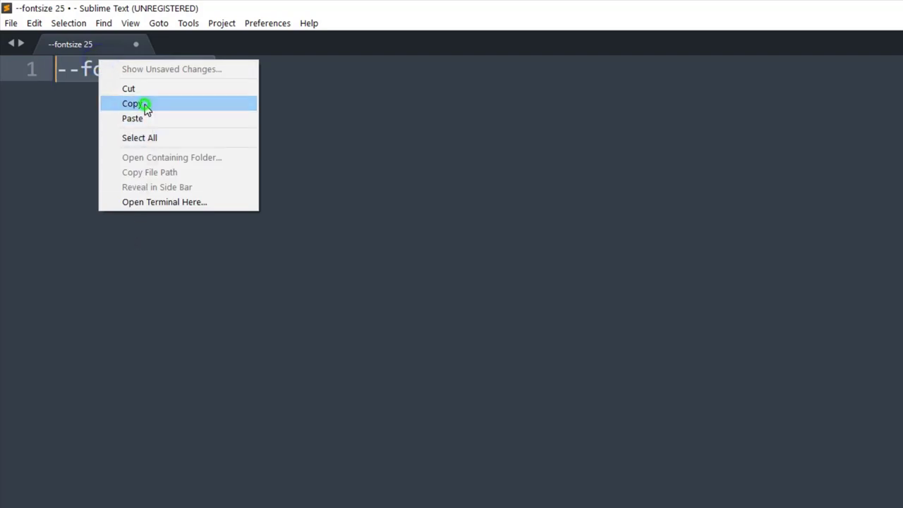
left_click(141, 105)
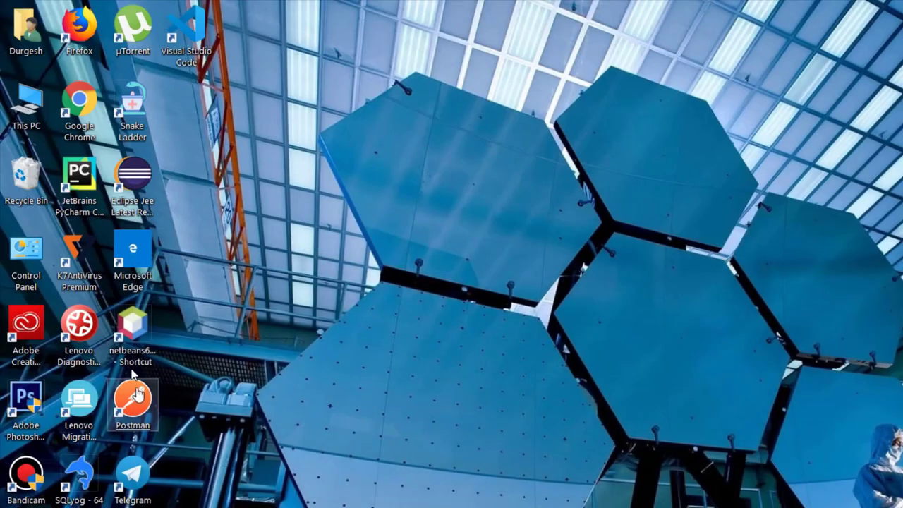
Move the netbeans64.exe shortcut to an open area of the desktop and open its properties
left_click_drag(136, 341, 511, 194)
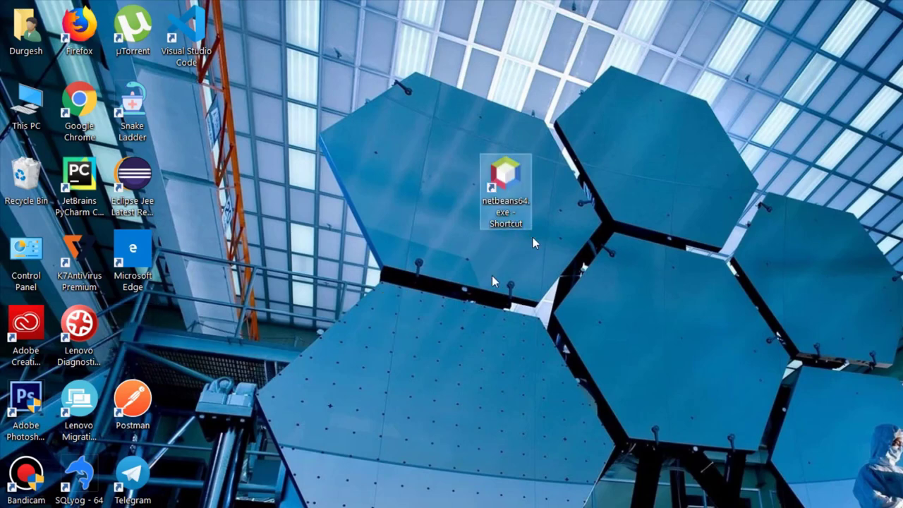
right_click(515, 194)
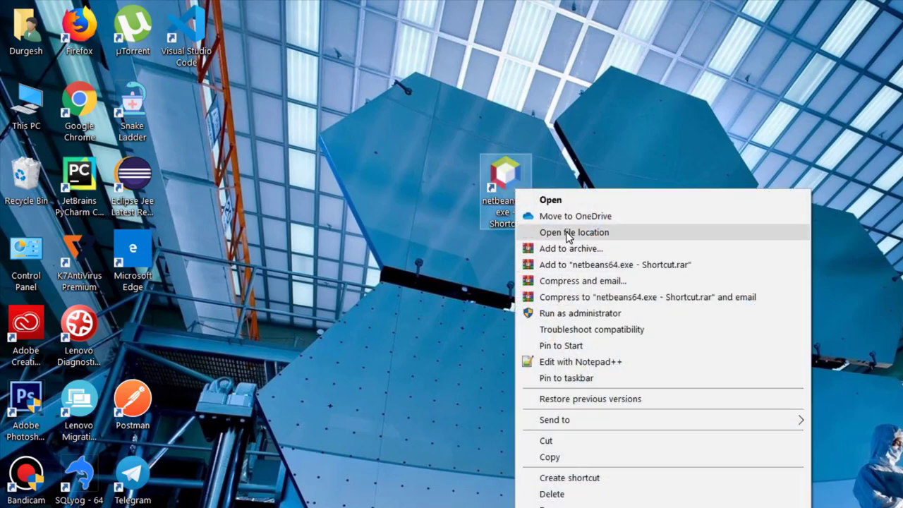
left_click(567, 234)
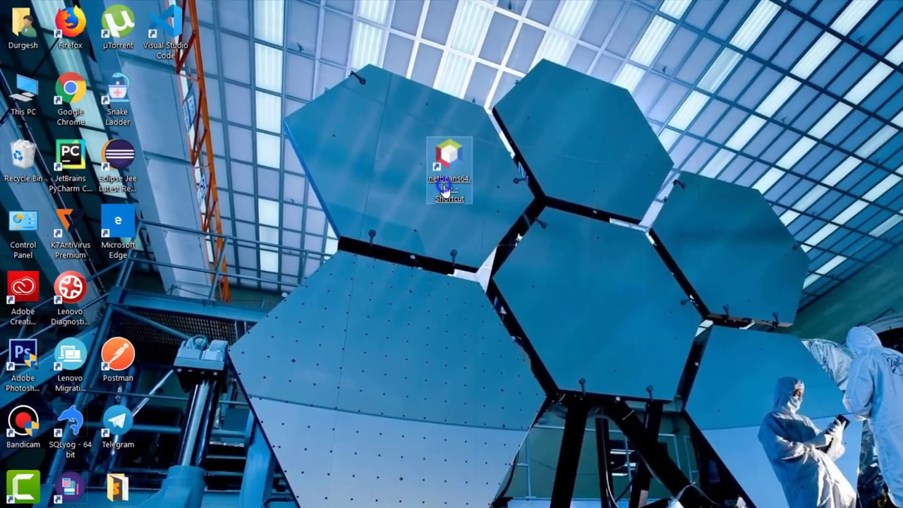
right_click(582, 239)
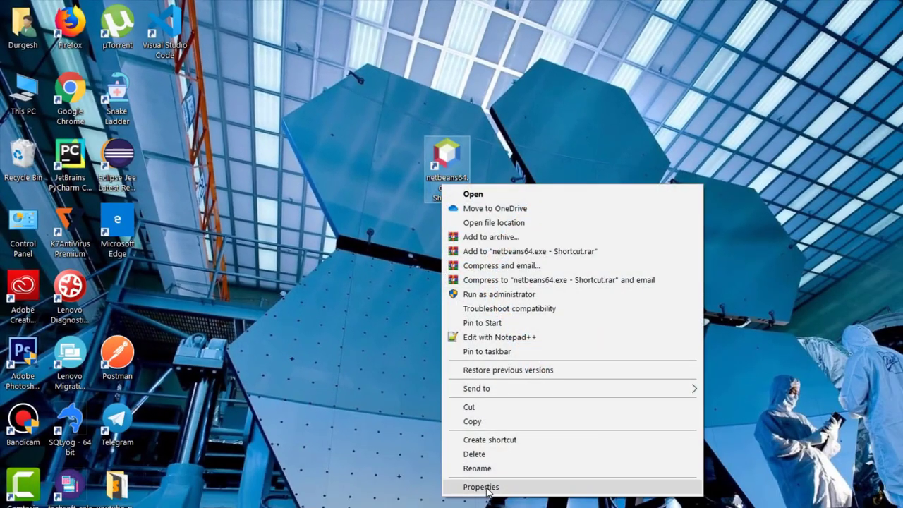
left_click(485, 488)
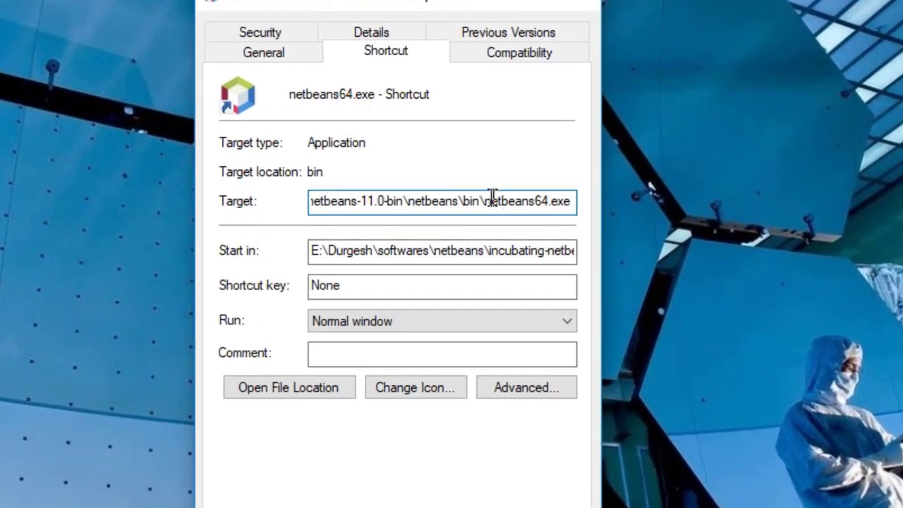
Append "--fontsize 25" after netbeans64.exe in the shortcut's target and apply the change
left_click_drag(490, 201, 545, 201)
left_click(575, 205)
key("ctrl+v")
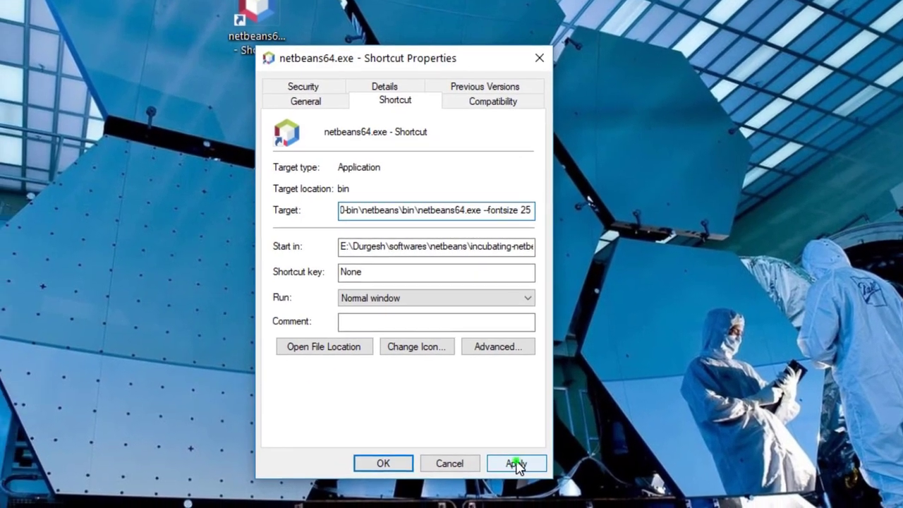
left_click(517, 464)
left_click(383, 463)
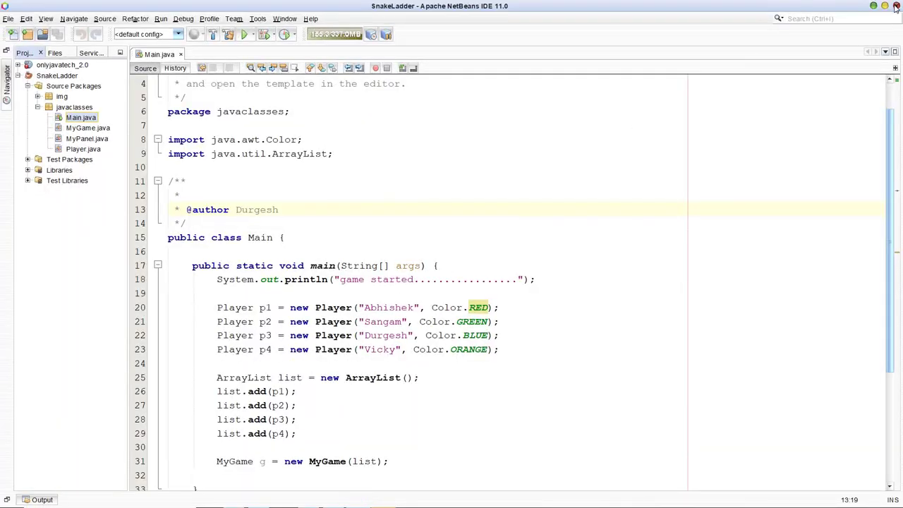
Close the running NetBeans IDE and relaunch it from the desktop shortcut
left_click(896, 6)
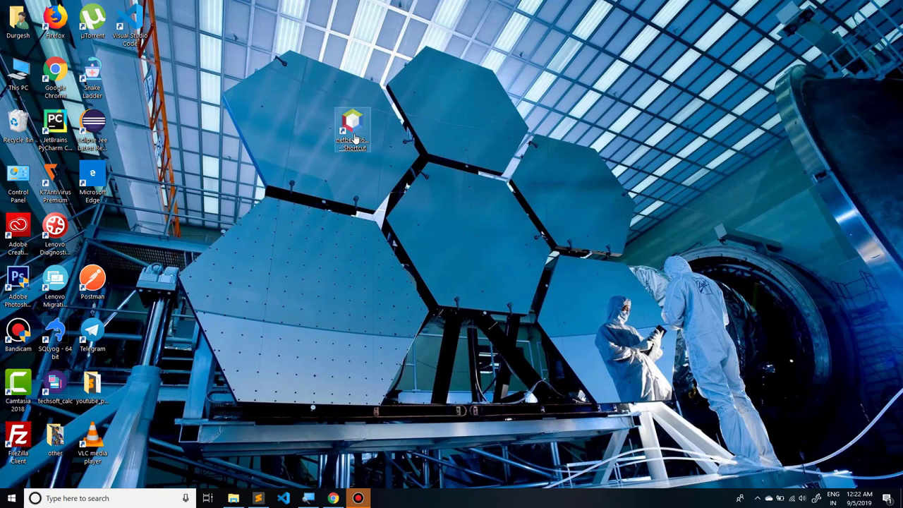
right_click(467, 153)
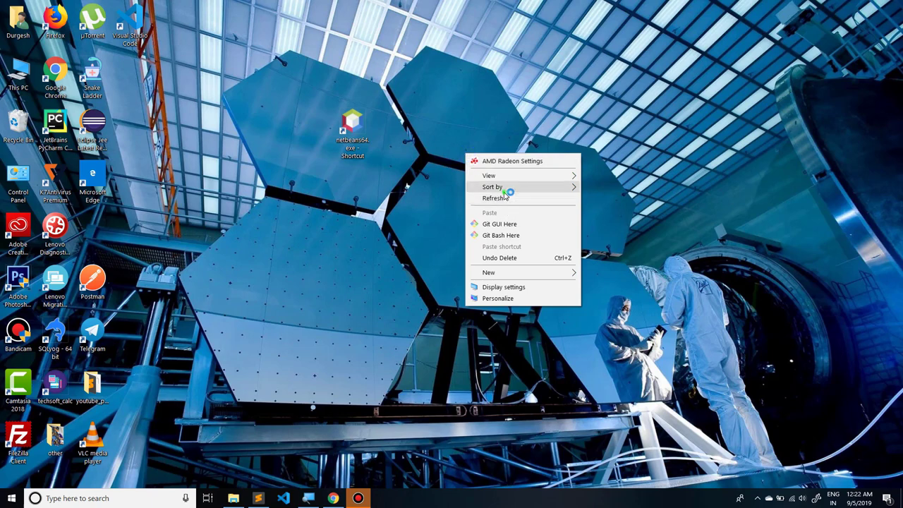
left_click(505, 200)
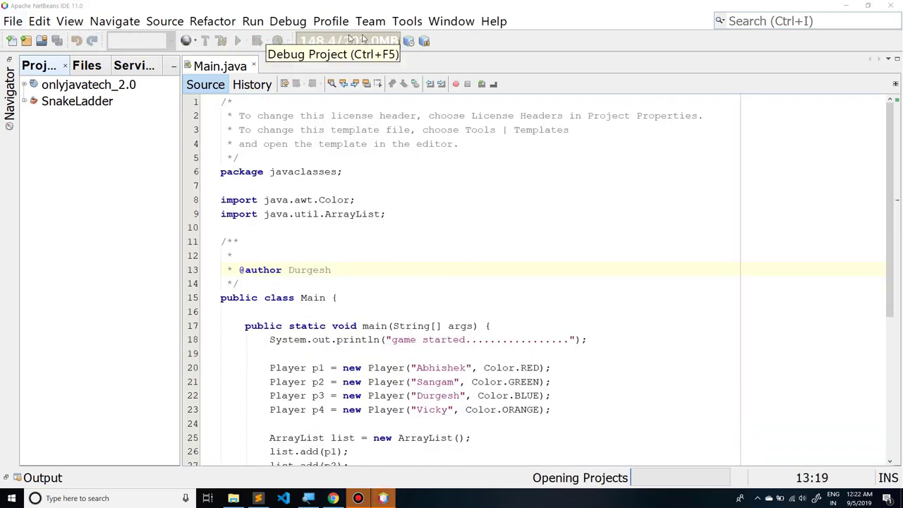
left_click(357, 199)
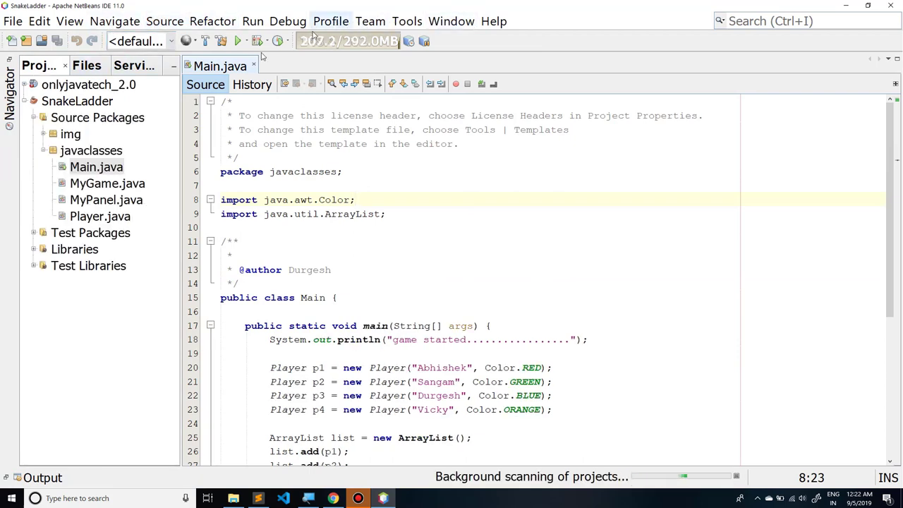
Minimize NetBeans and set the font size option in its desktop shortcut's target to 13
left_click(846, 6)
right_click(350, 129)
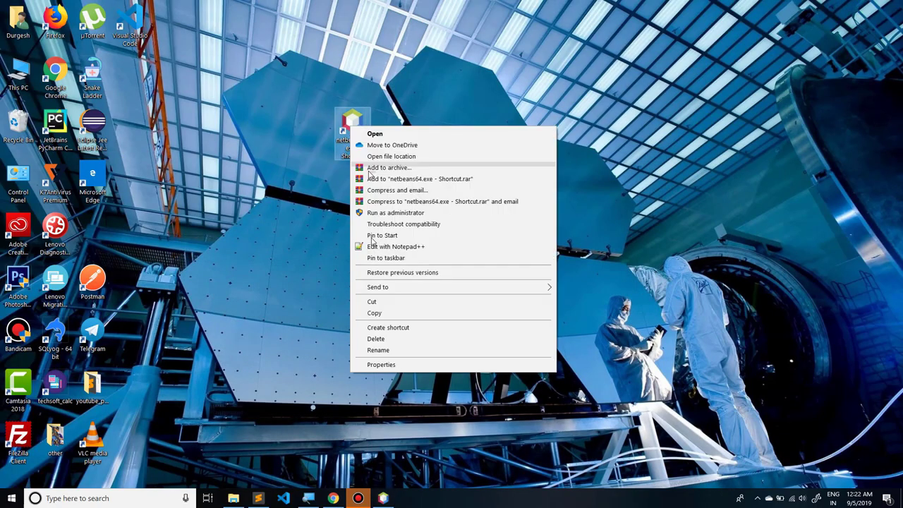
left_click(393, 364)
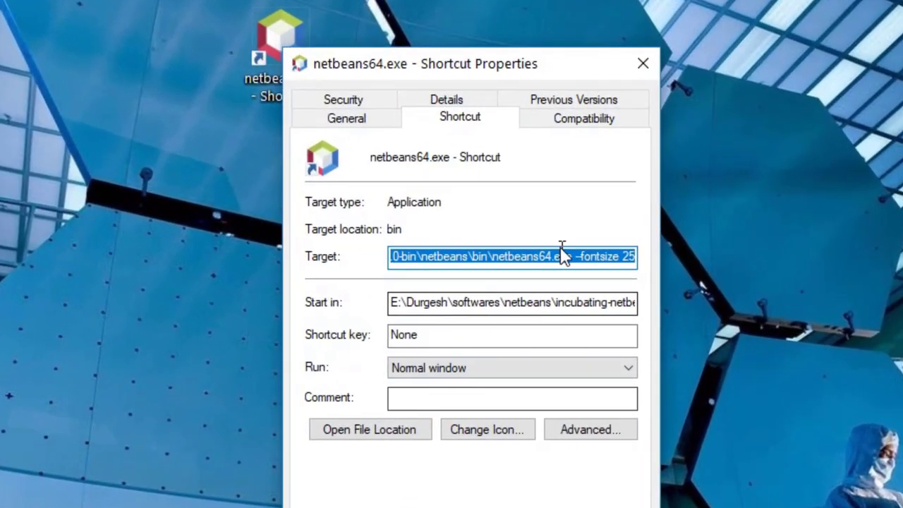
left_click(549, 243)
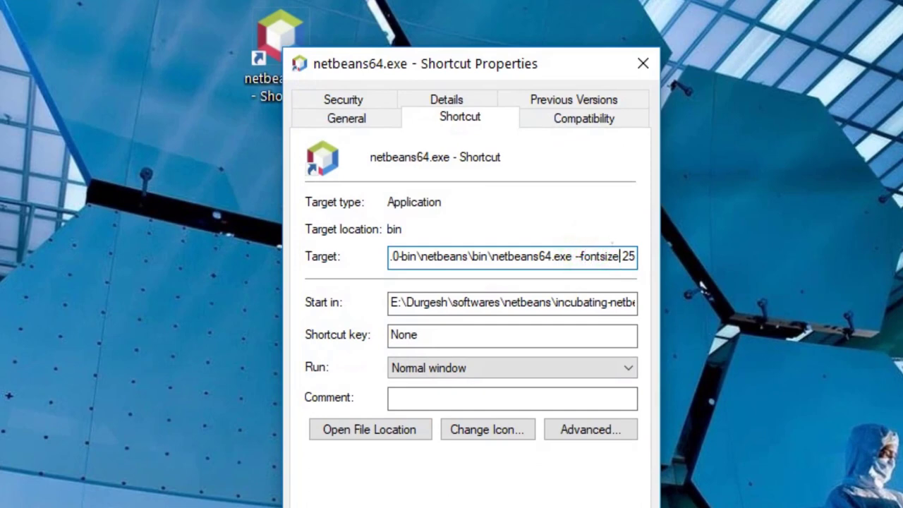
key("Delete")
key("Delete")
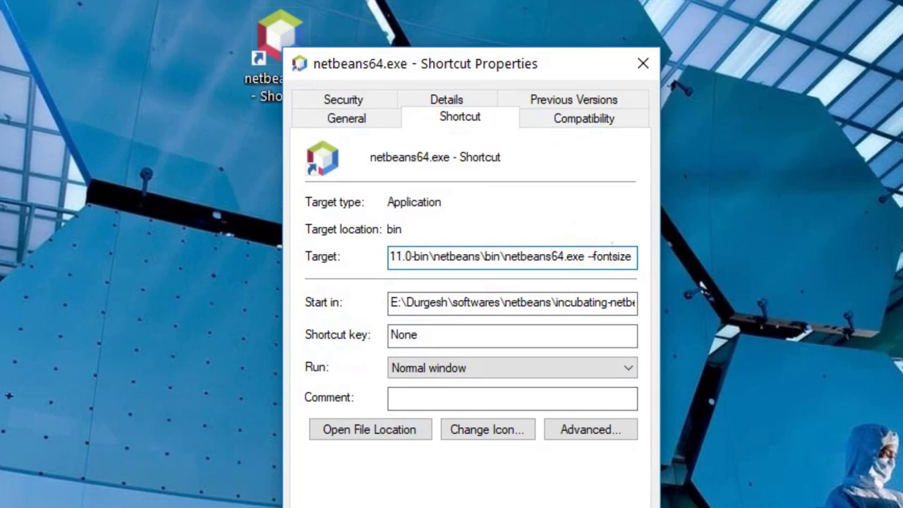
type("13")
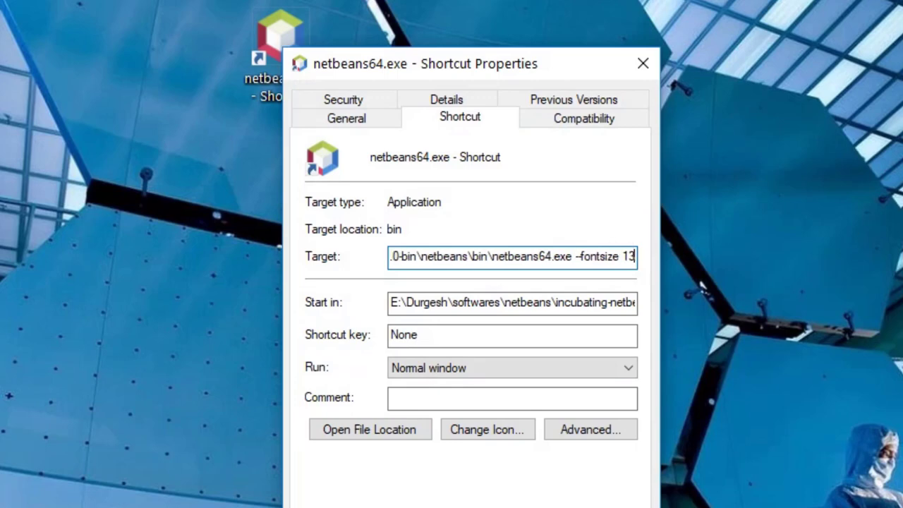
key("Return")
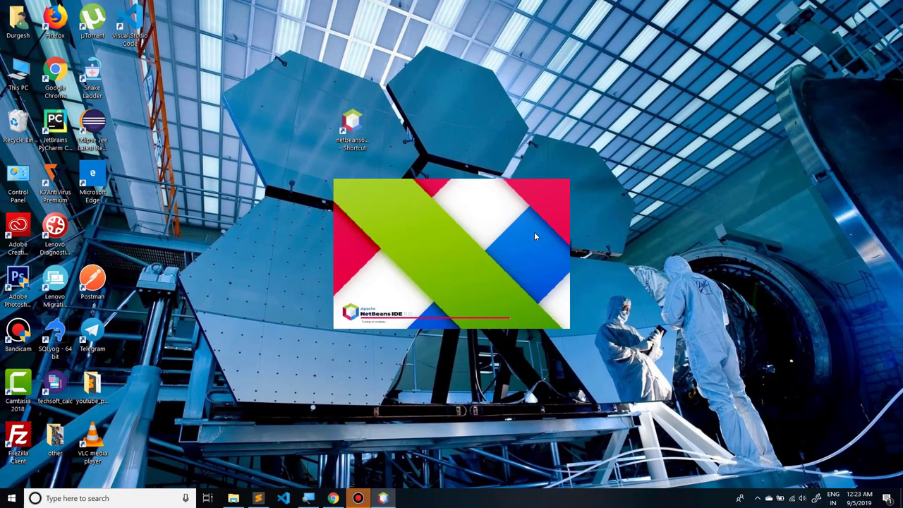
right_click(495, 74)
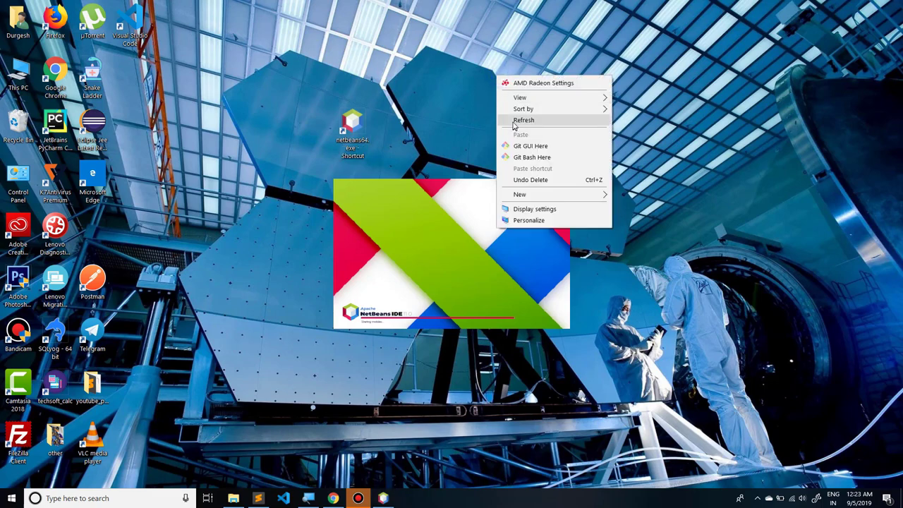
left_click(522, 121)
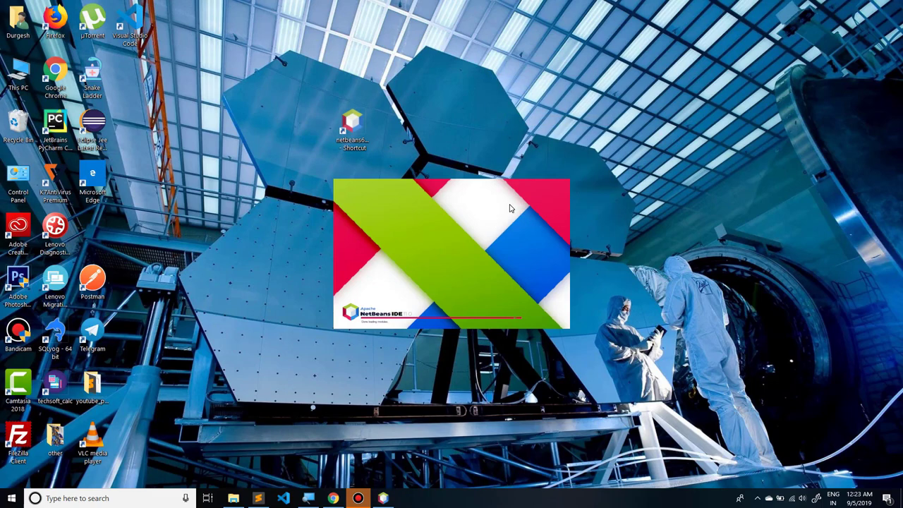
right_click(508, 36)
left_click(521, 84)
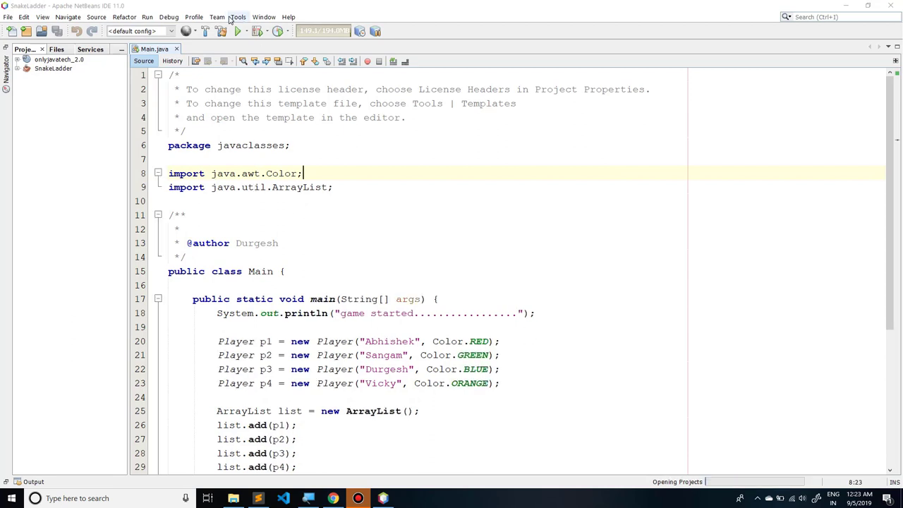
Look at the Fonts & Colors settings in the IDE options and close the dialog
left_click(238, 17)
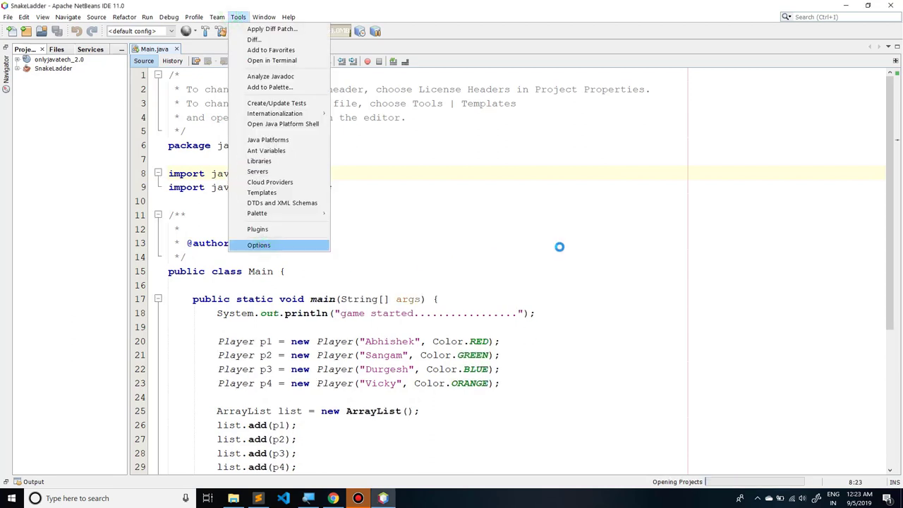
key("Return")
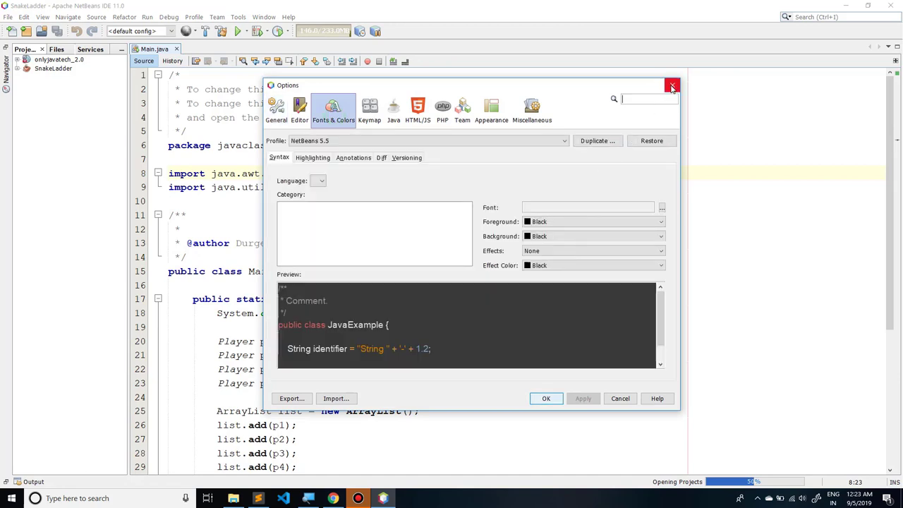
key("Escape")
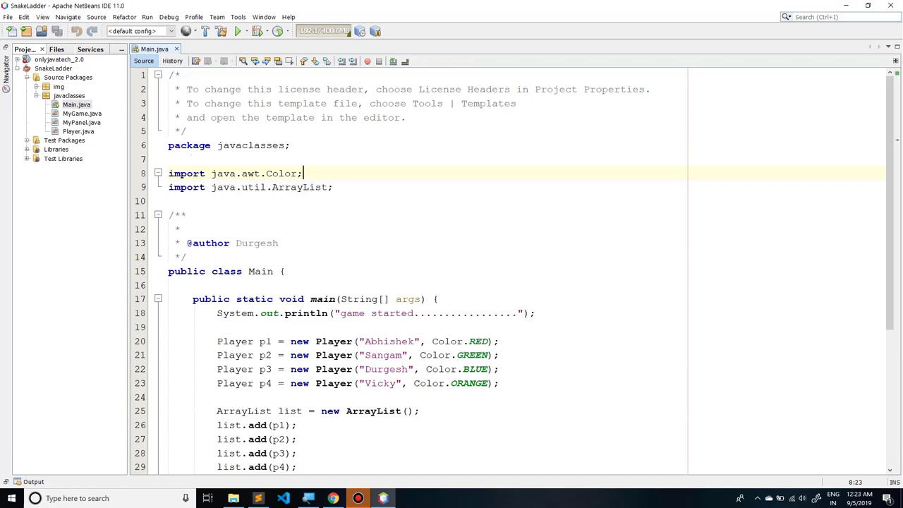
Switch to Chrome and open the JTattoo website from the search results in a new tab
left_click(333, 498)
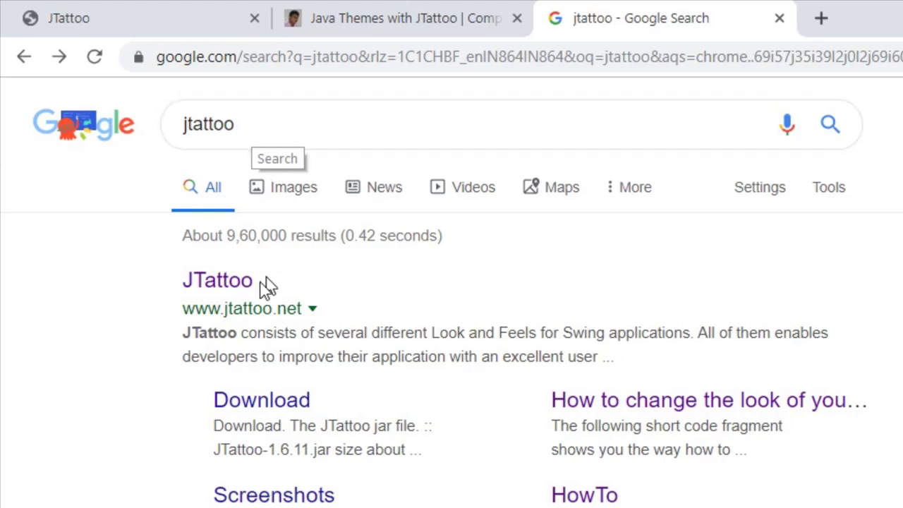
right_click(238, 280)
left_click(211, 244)
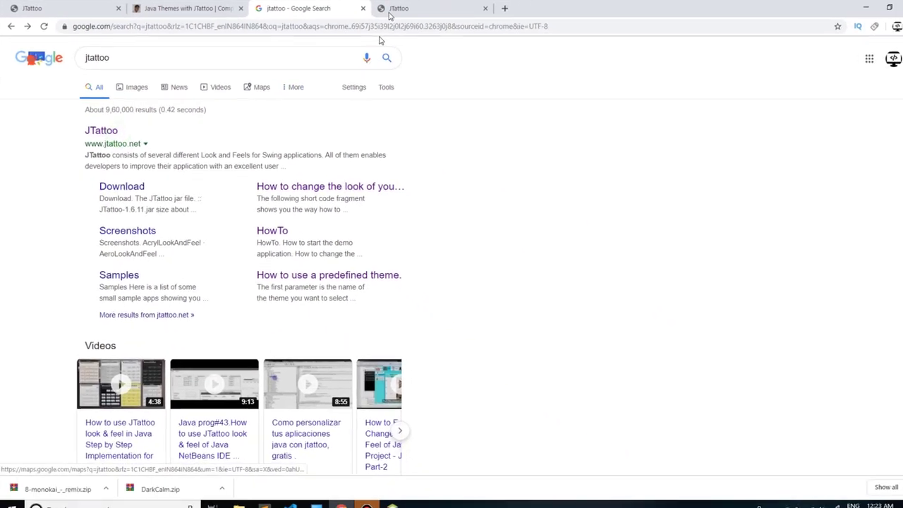
left_click(717, 15)
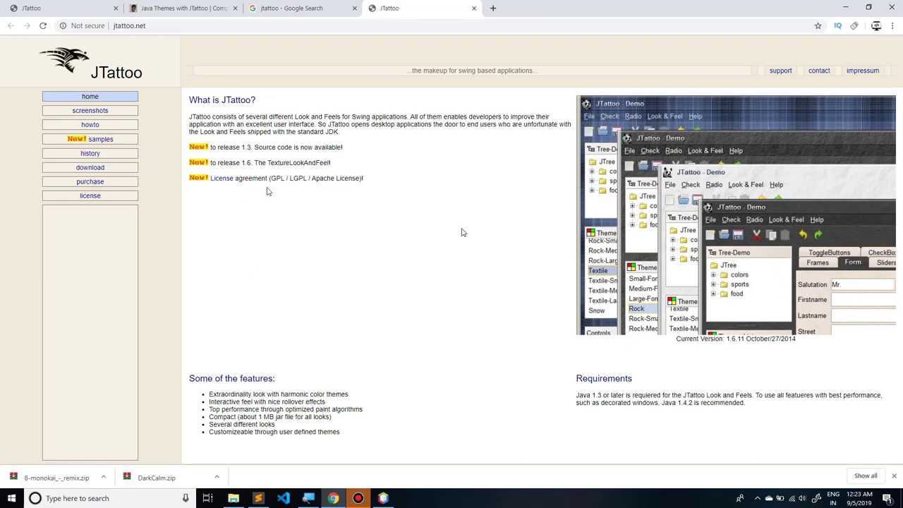
Look through the sample applications listed on the JTattoo site's samples page
left_click(92, 141)
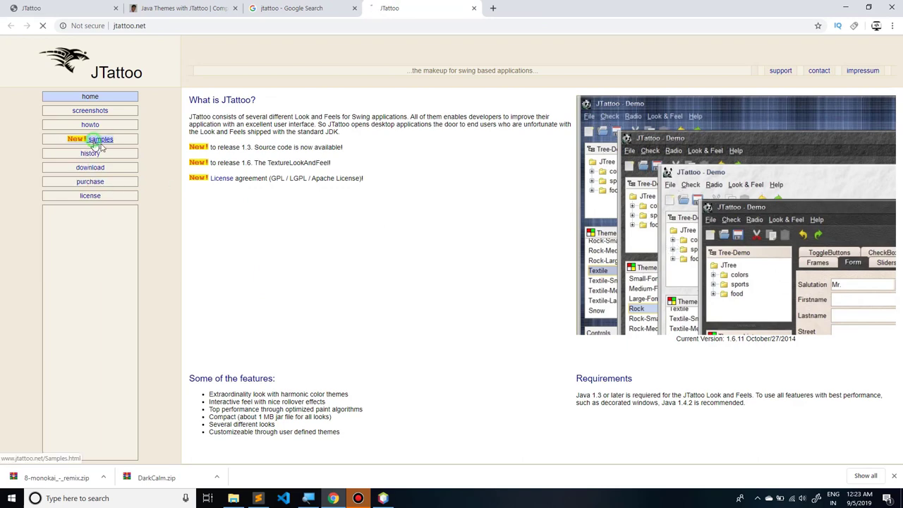
scroll(409, 204, "down", 4)
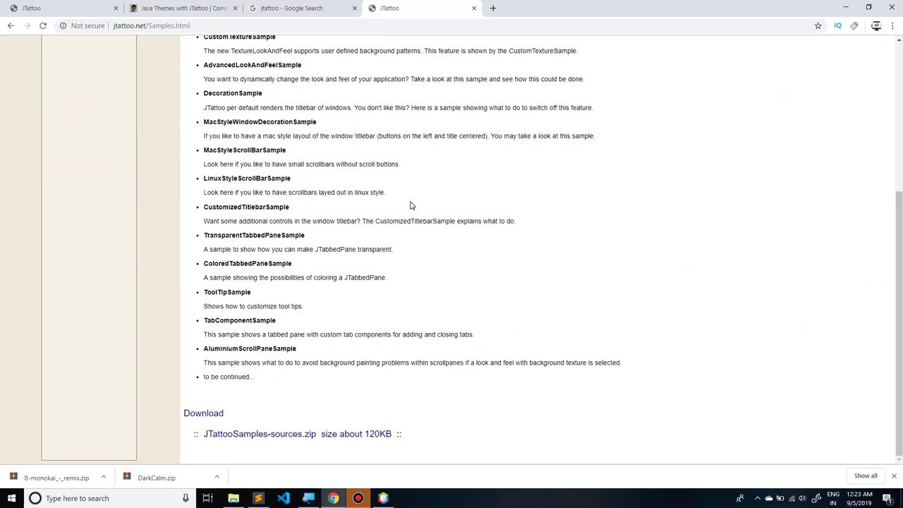
scroll(265, 116, "up", 4)
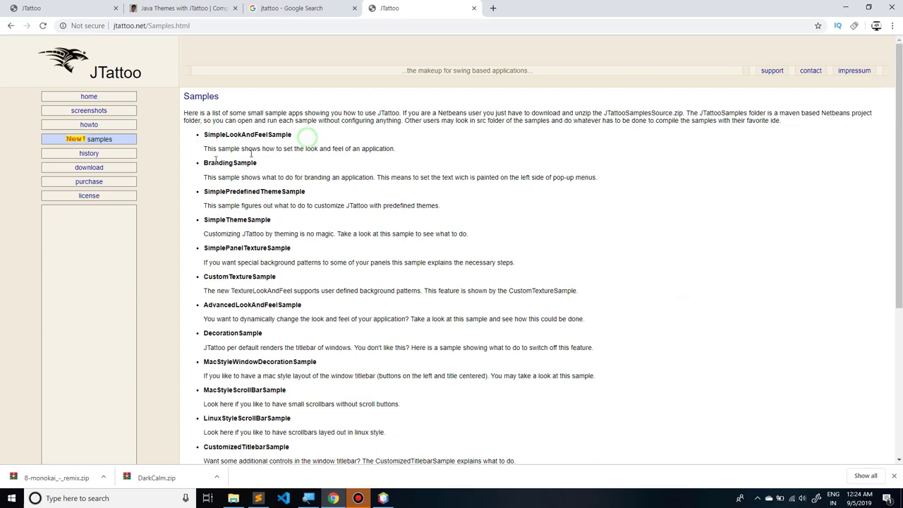
Browse the look and feel previews on the JTattoo site's screenshots page, including the NetBeans IDE examples
left_click(96, 113)
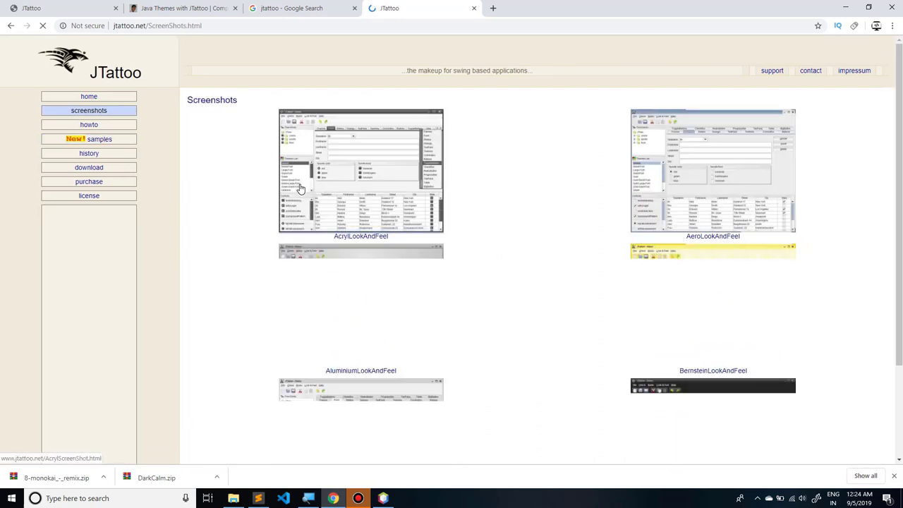
scroll(676, 156, "down", 1)
scroll(676, 157, "down", 2)
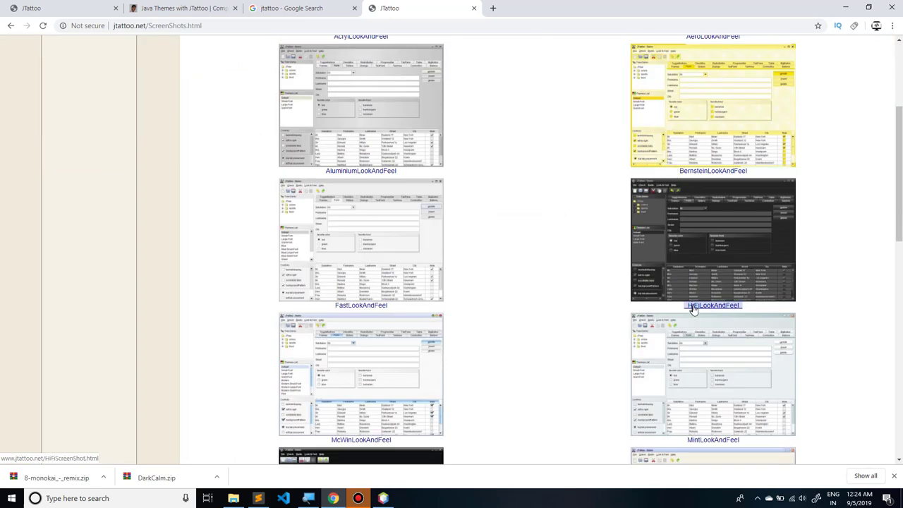
scroll(699, 302, "down", 3)
scroll(695, 288, "down", 5)
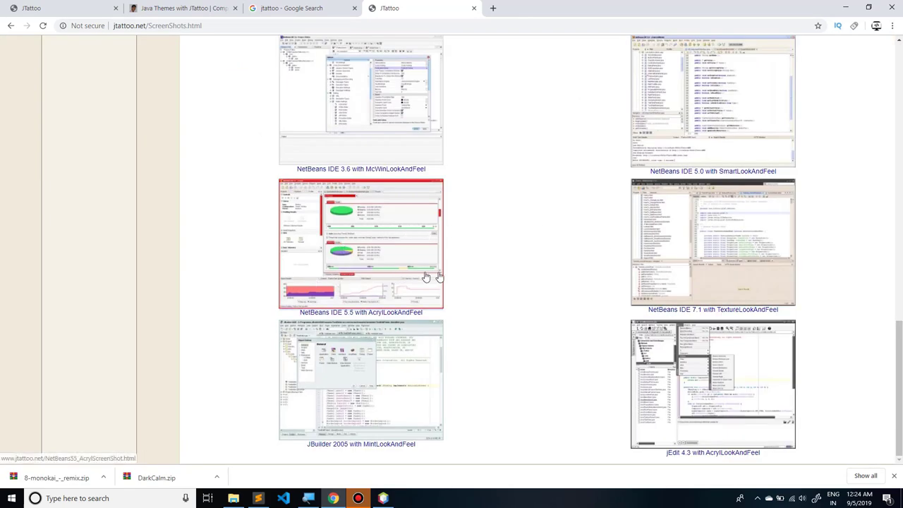
scroll(539, 254, "up", 20)
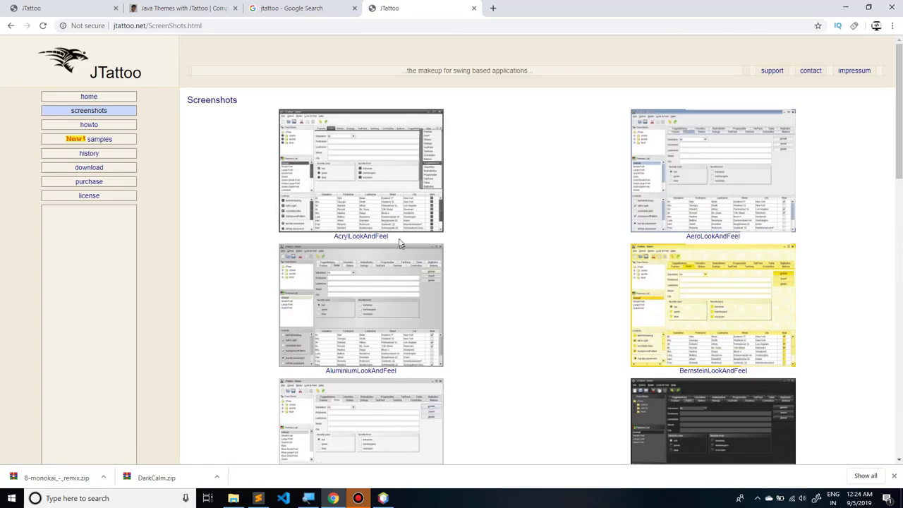
View the enlarged HiFiLookAndFeel screenshot and return to the screenshots gallery
scroll(537, 226, "down", 5)
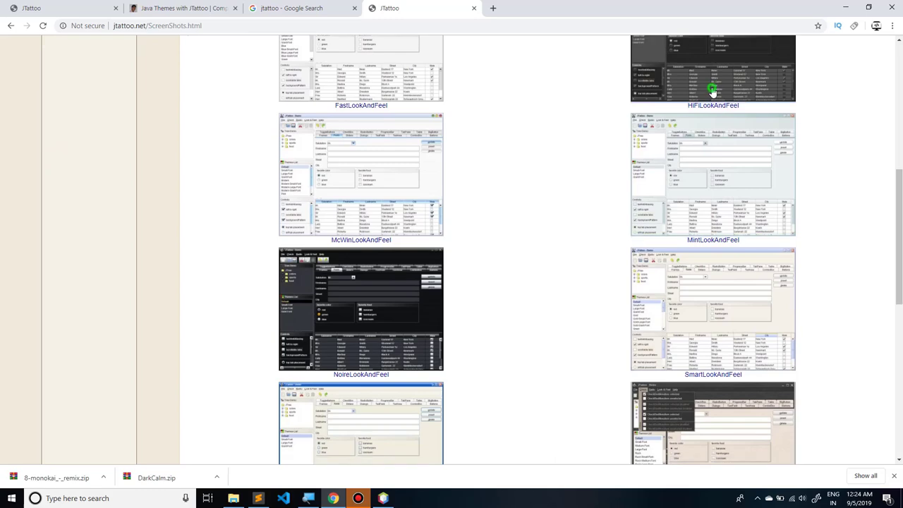
left_click(645, 81)
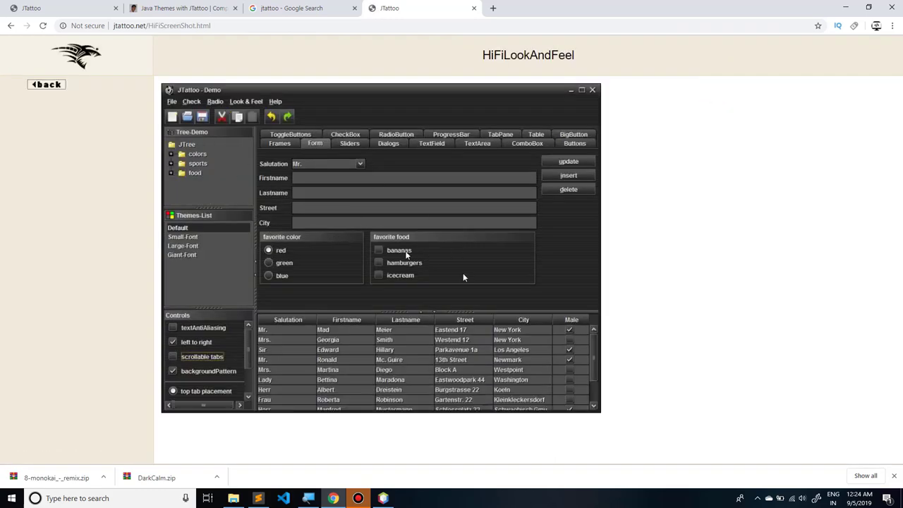
left_click(48, 86)
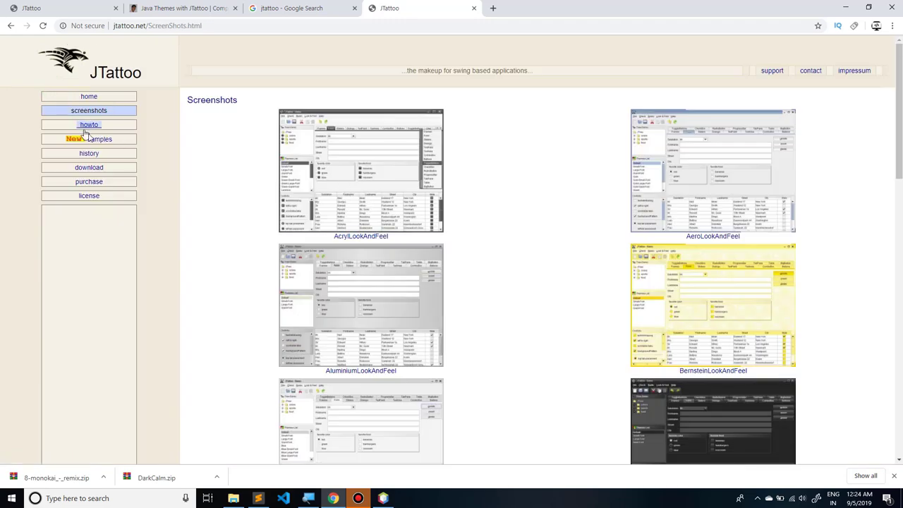
Open the JTattoo site's download page and run JTattooDemo.jar from the look_feels folder
left_click(91, 167)
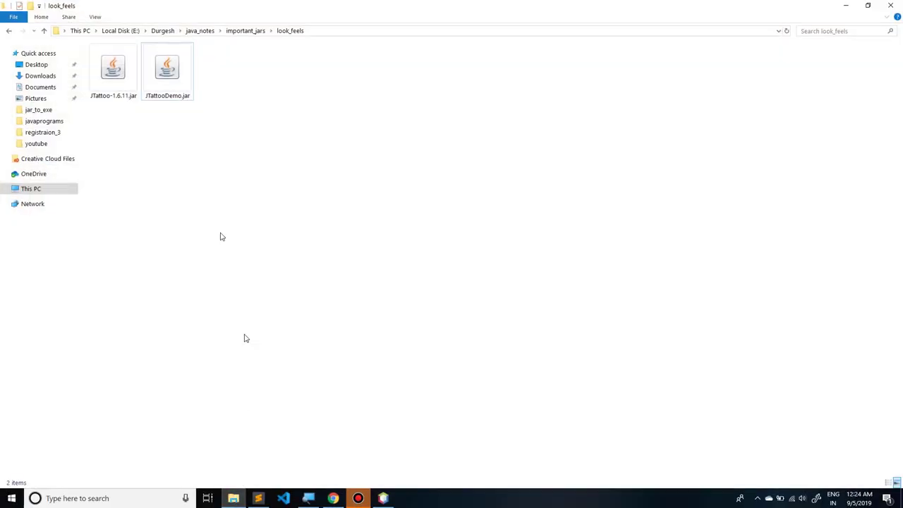
double_click(167, 74)
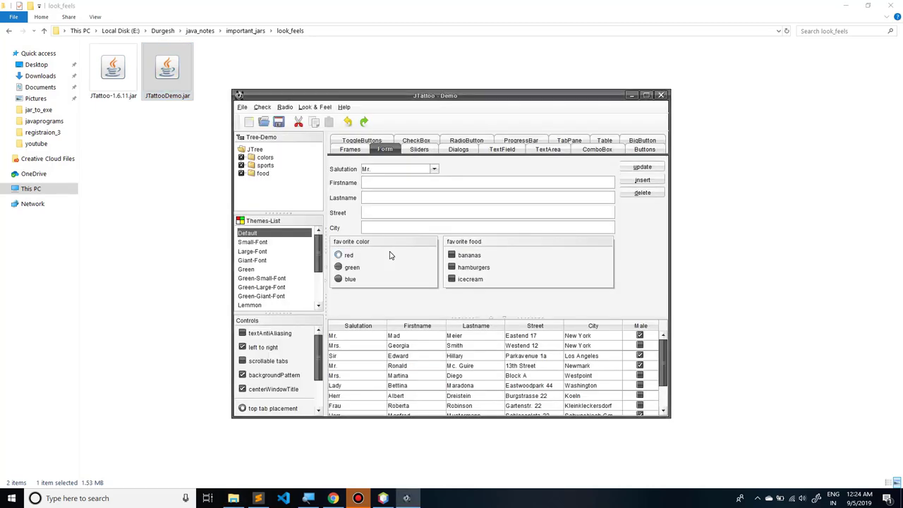
Preview the demo application in the System, Nimbus and Graphite look and feels
left_click(318, 107)
left_click(323, 155)
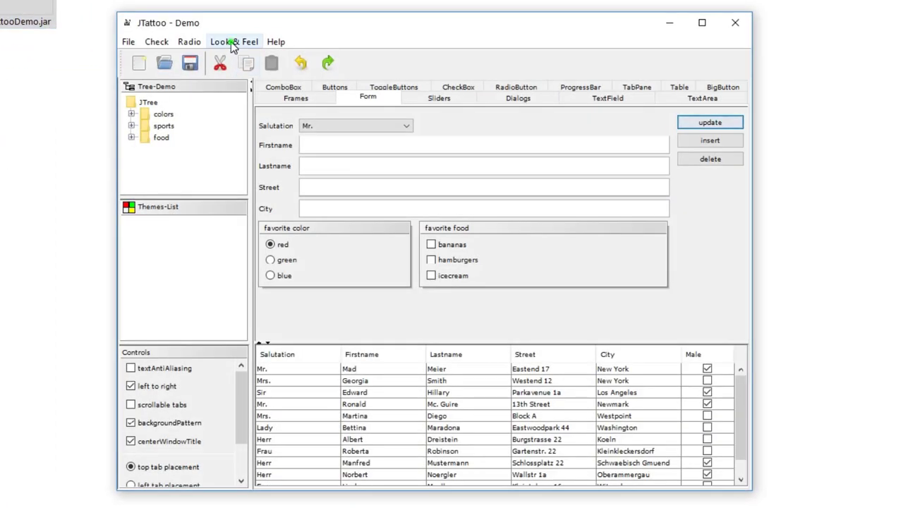
left_click(233, 42)
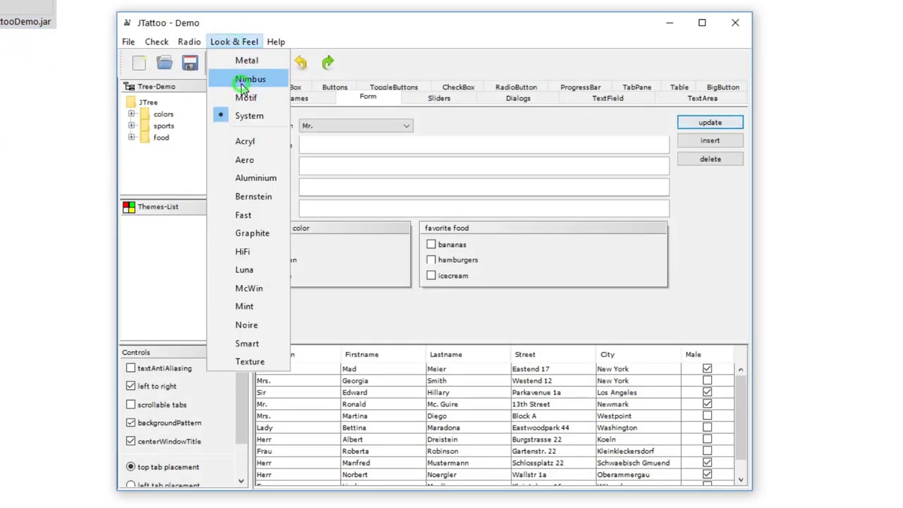
left_click(241, 79)
left_click(239, 42)
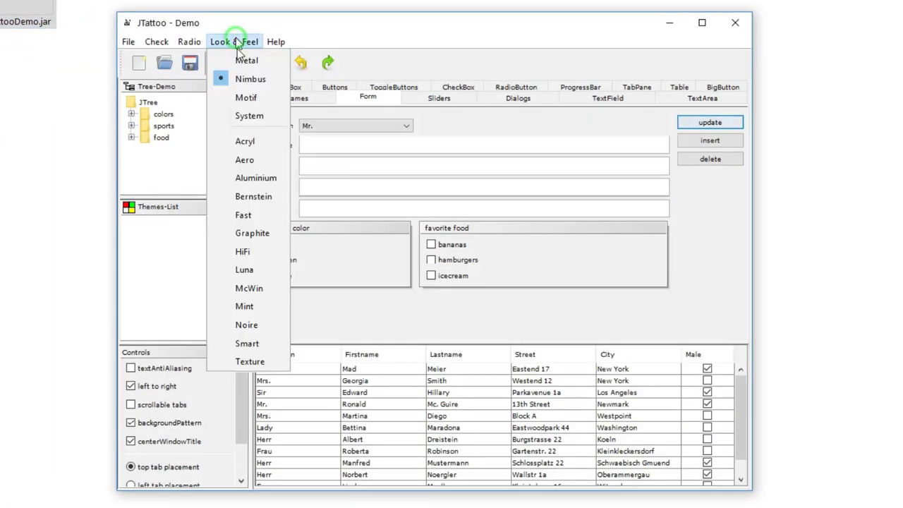
left_click(257, 233)
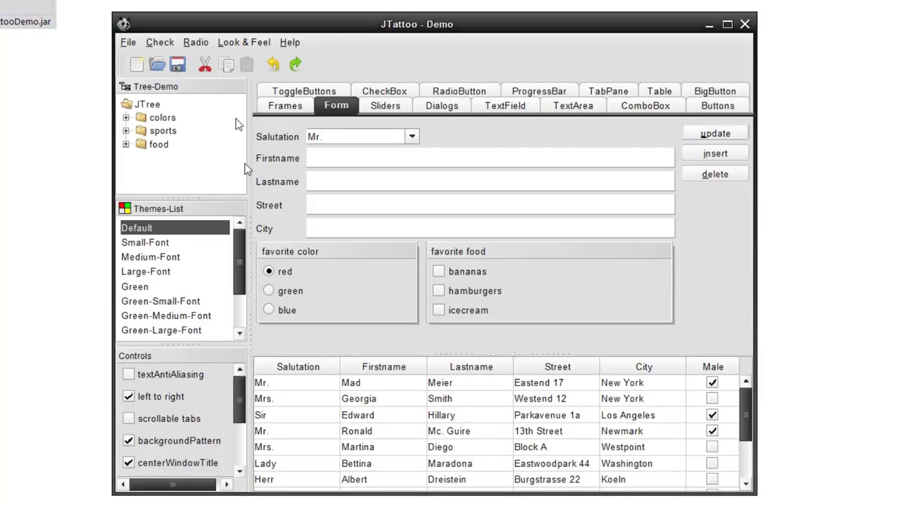
Preview the demo application in the HiFi, Luna and McWin look and feels and shift its window slightly
left_click(244, 42)
left_click(240, 233)
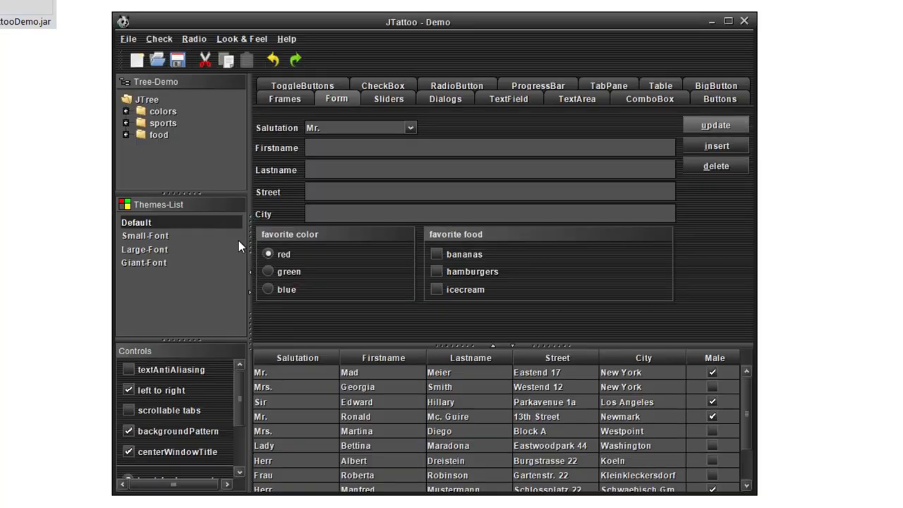
left_click(242, 39)
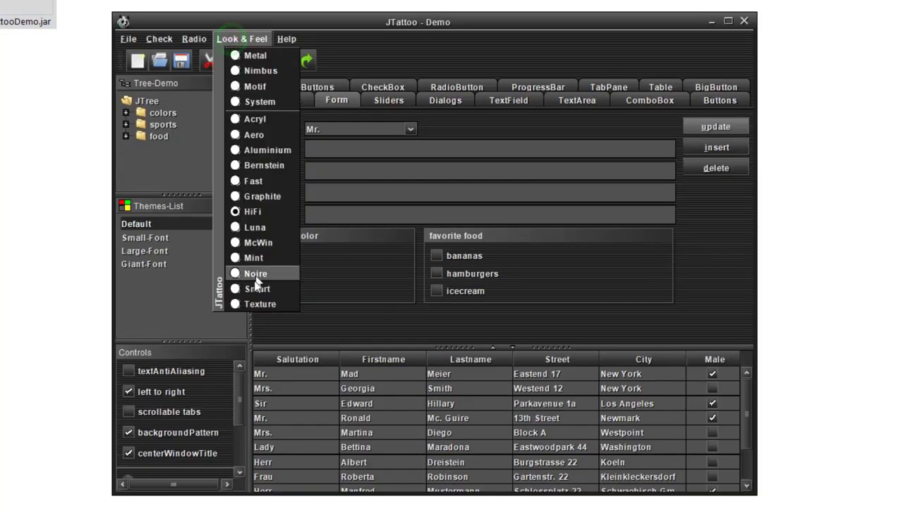
left_click(254, 229)
left_click(255, 41)
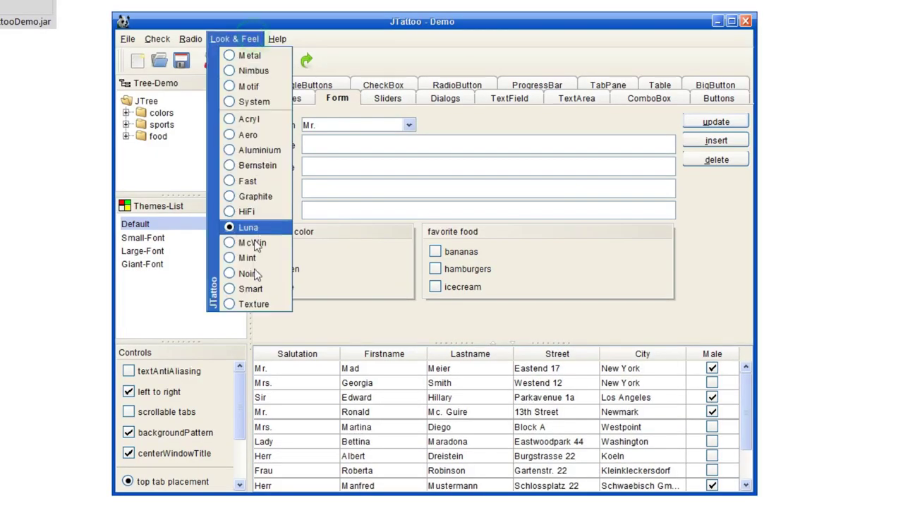
left_click(261, 243)
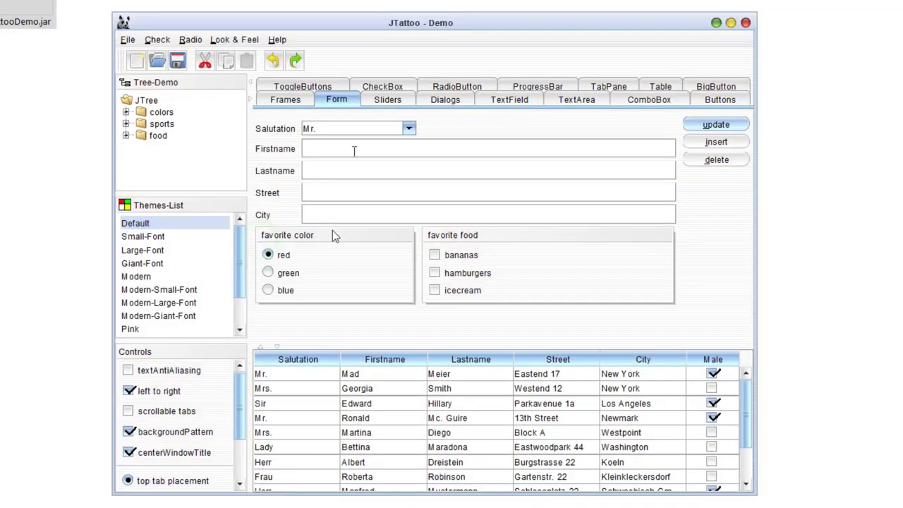
left_click_drag(421, 33, 431, 27)
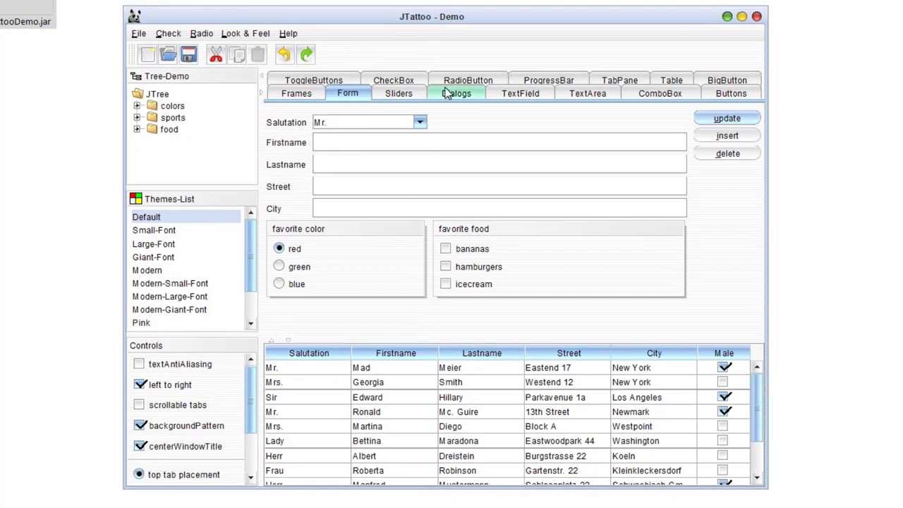
Preview the demo application in the Mint look and feel and set it back to HiFi
left_click(247, 34)
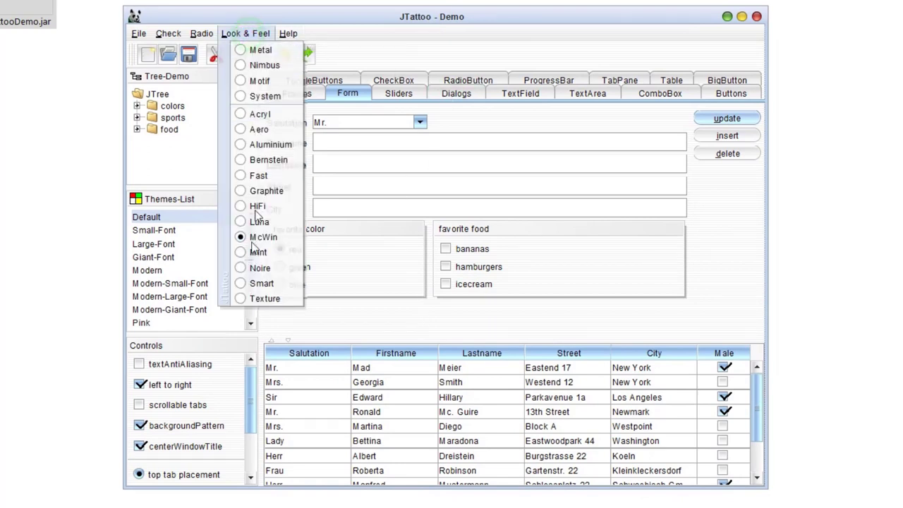
left_click(255, 253)
left_click(254, 35)
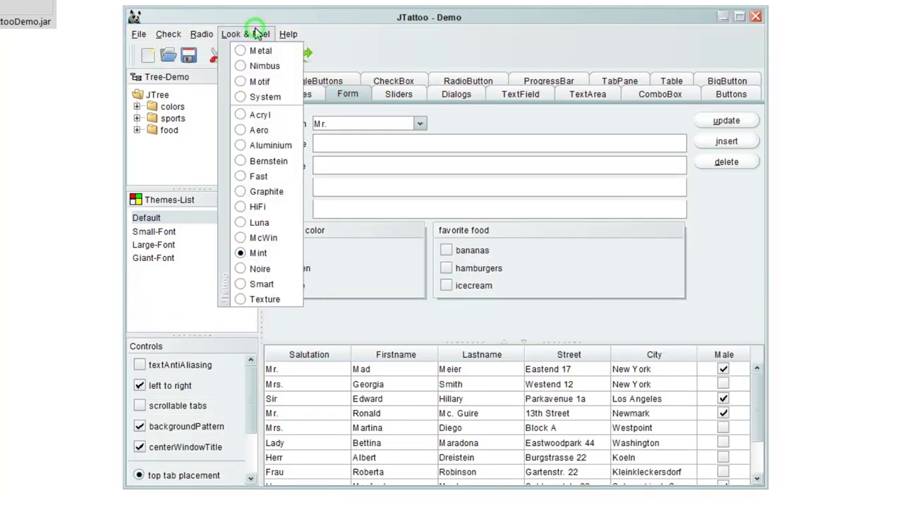
left_click(258, 208)
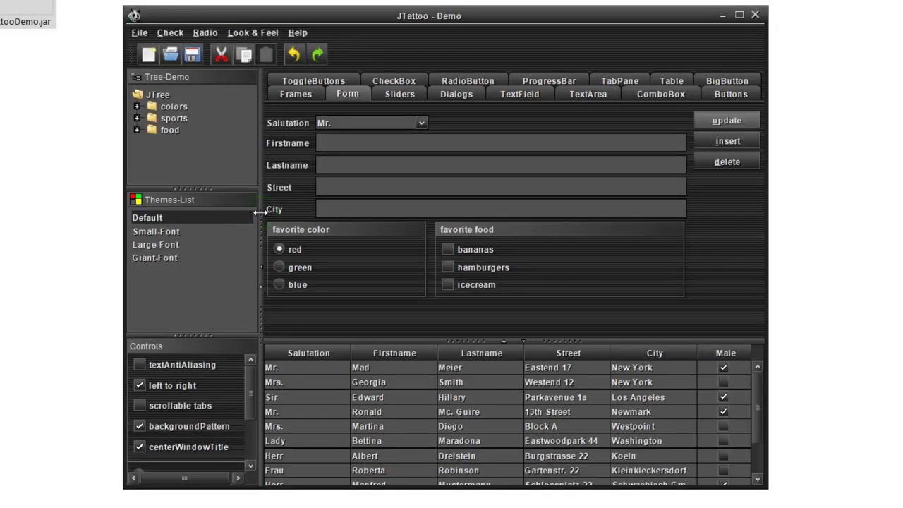
left_click(253, 35)
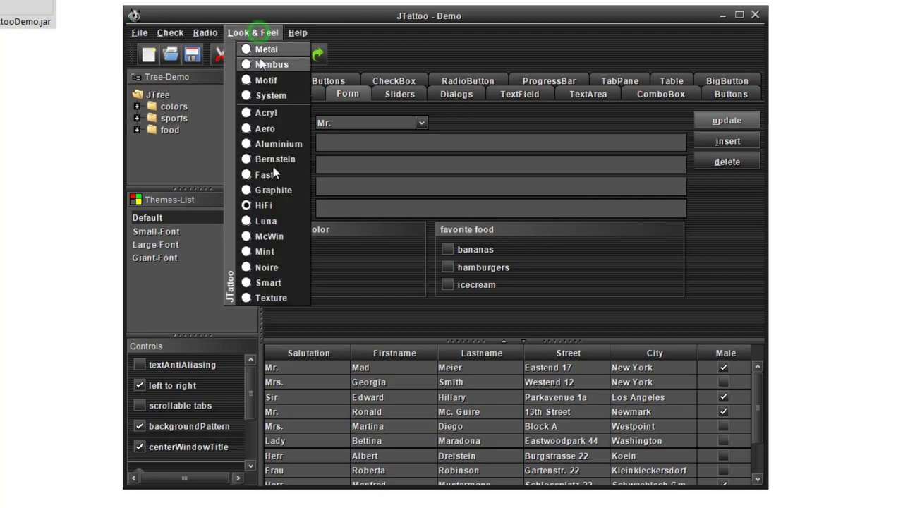
left_click(261, 205)
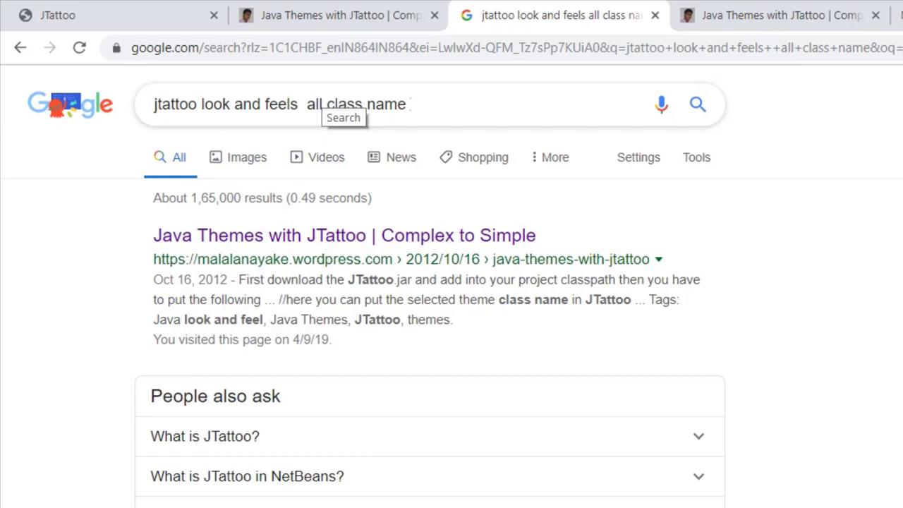
Open the "Java Themes with JTattoo | Complex to Simple" search result in a new tab and switch to it
left_click_drag(410, 104, 89, 162)
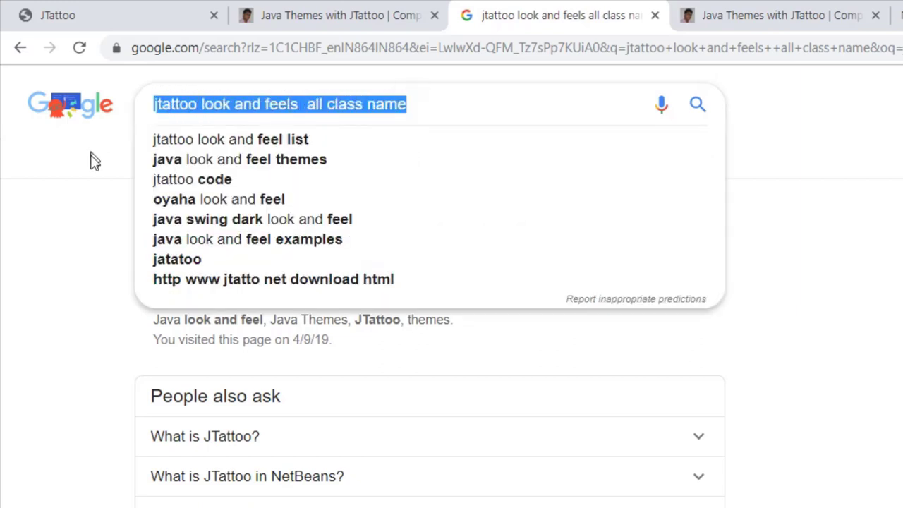
left_click(82, 190)
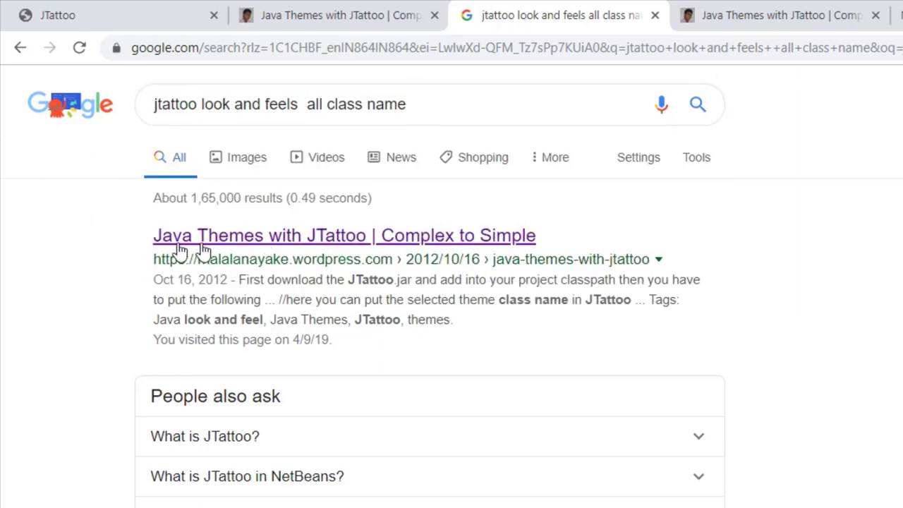
right_click(300, 243)
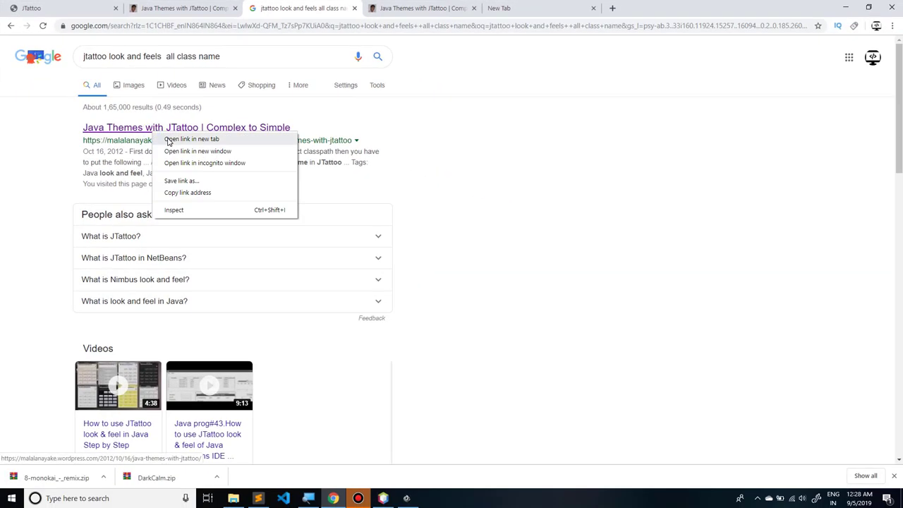
left_click(399, 4)
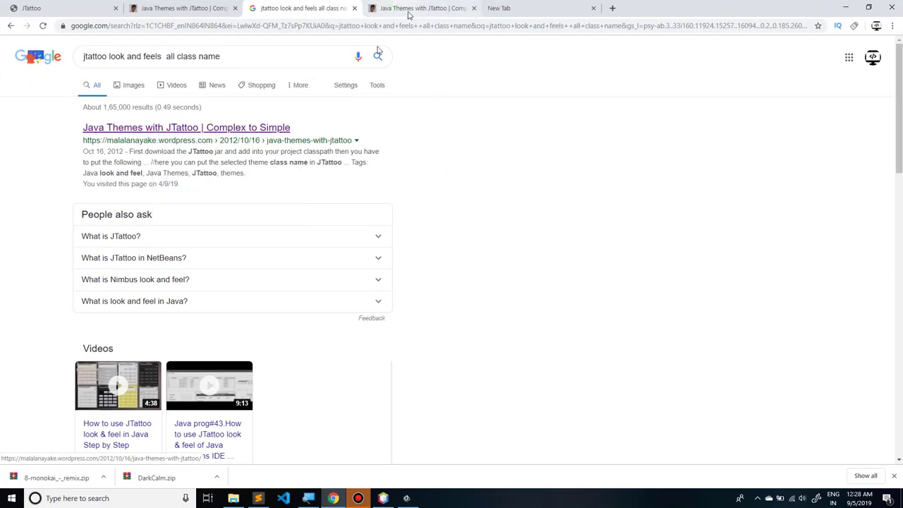
right_click(237, 126)
left_click(252, 131)
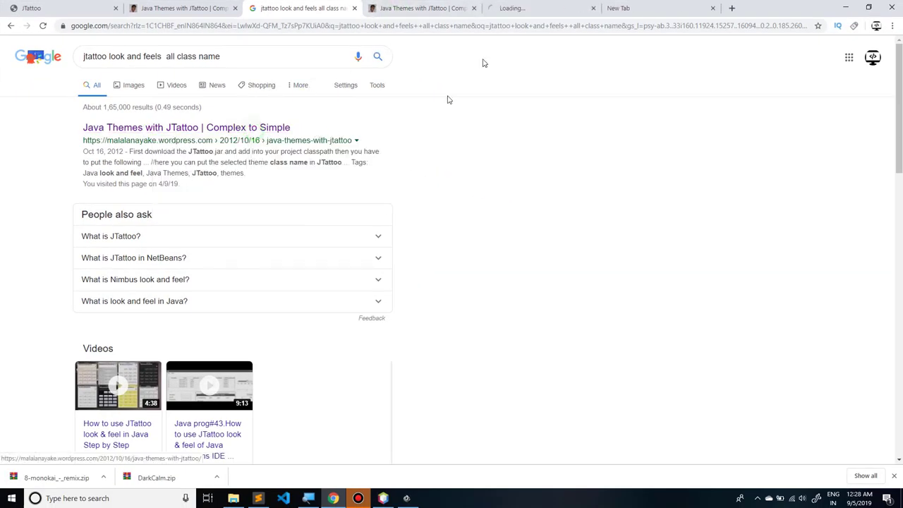
left_click(512, 8)
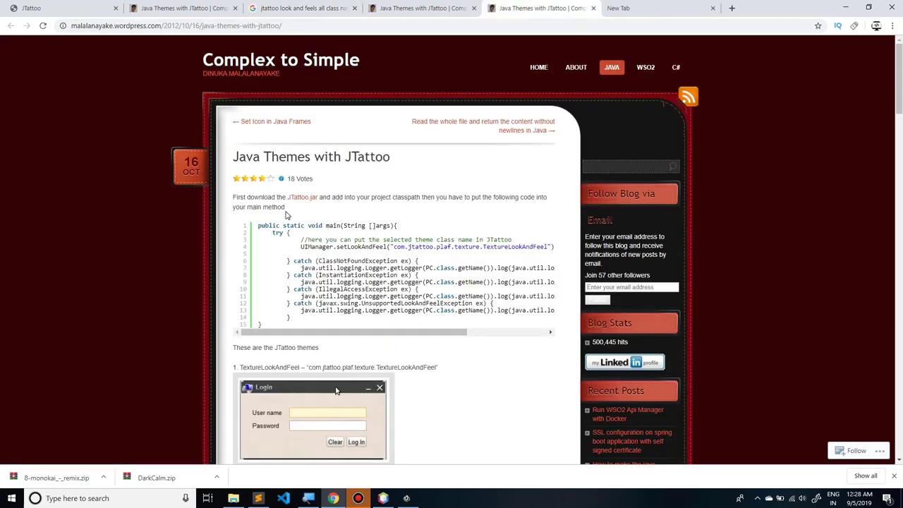
Highlight the TextureLookAndFeel entry's theme name and its class name com.jtattoo.plaf.texture.TextureLookAndFeel in the article
scroll(286, 216, "down", 2)
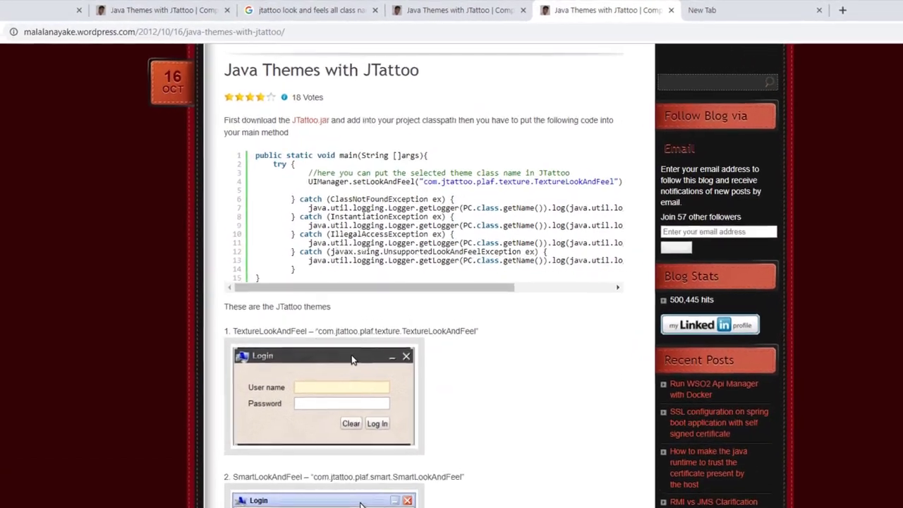
left_click_drag(240, 345, 307, 345)
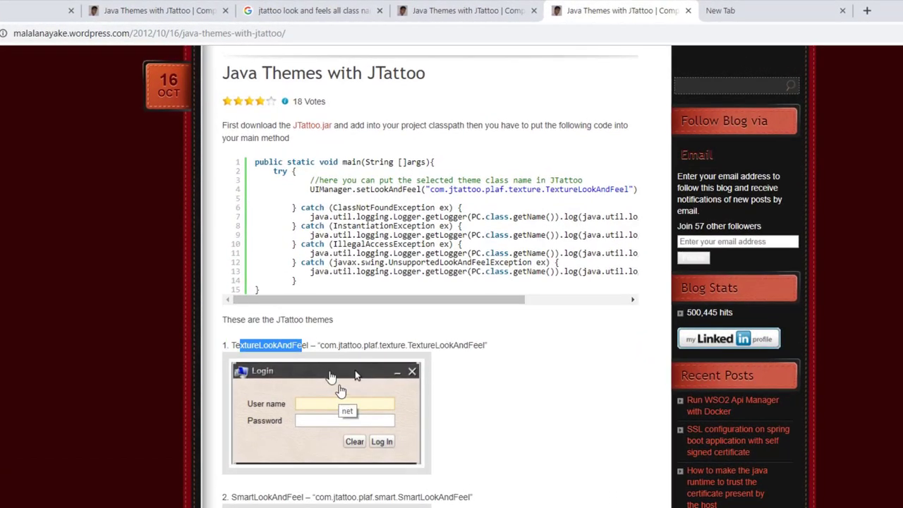
left_click_drag(318, 345, 485, 345)
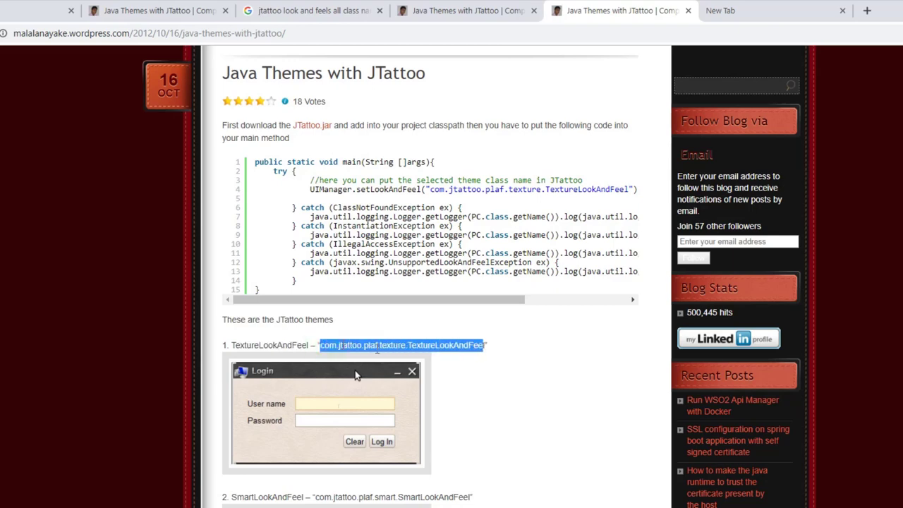
Highlight the SmartLookAndFeel entry's theme name and its class name com.jtattoo.plaf.smart.SmartLookAndFeel in the article
scroll(430, 282, "down", 4)
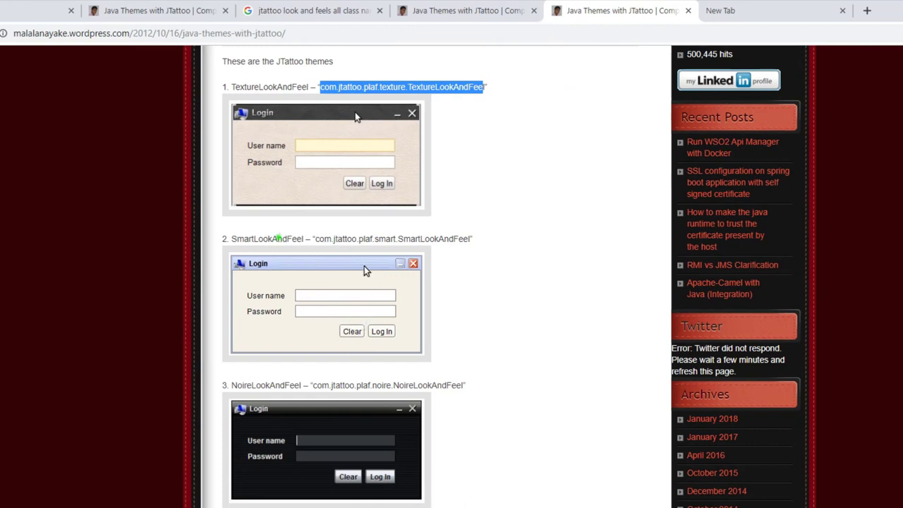
double_click(281, 239)
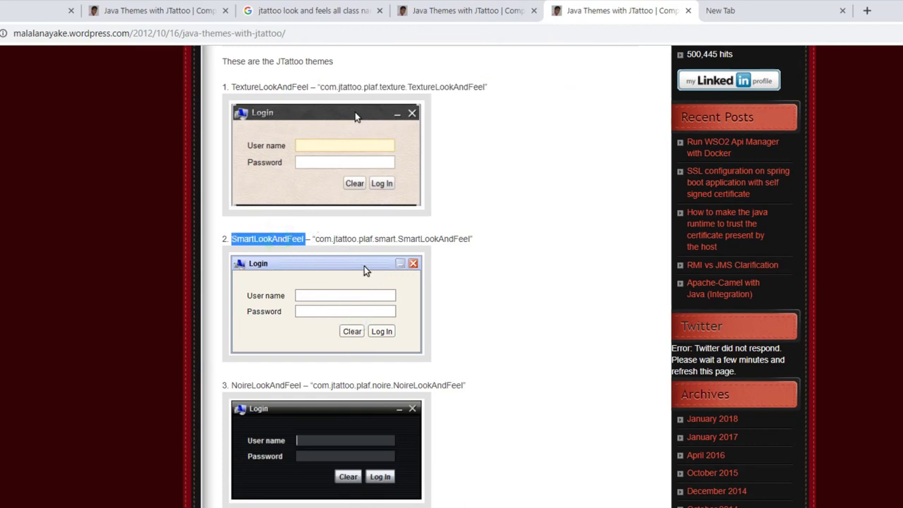
left_click_drag(314, 239, 475, 240)
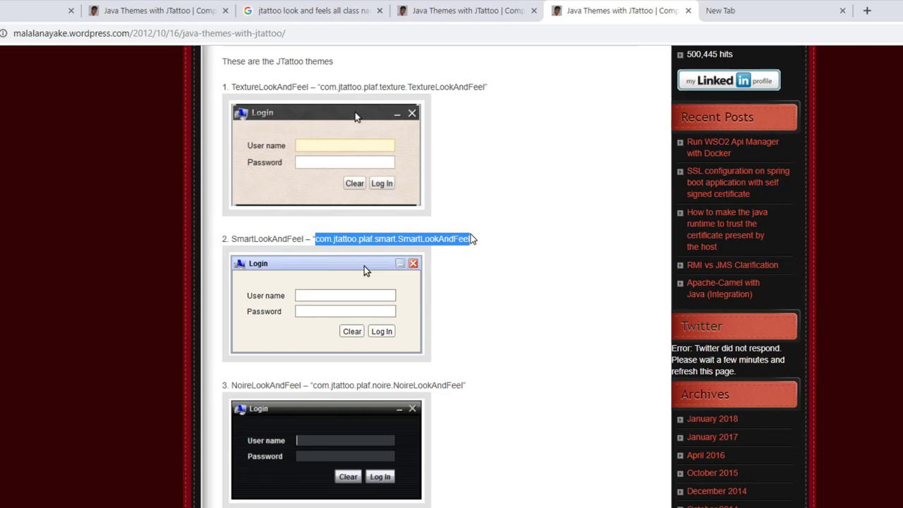
Look through the remaining themes in the article and highlight the class name com.jtattoo.plaf.mint.MintLookAndFeel
scroll(352, 265, "down", 13)
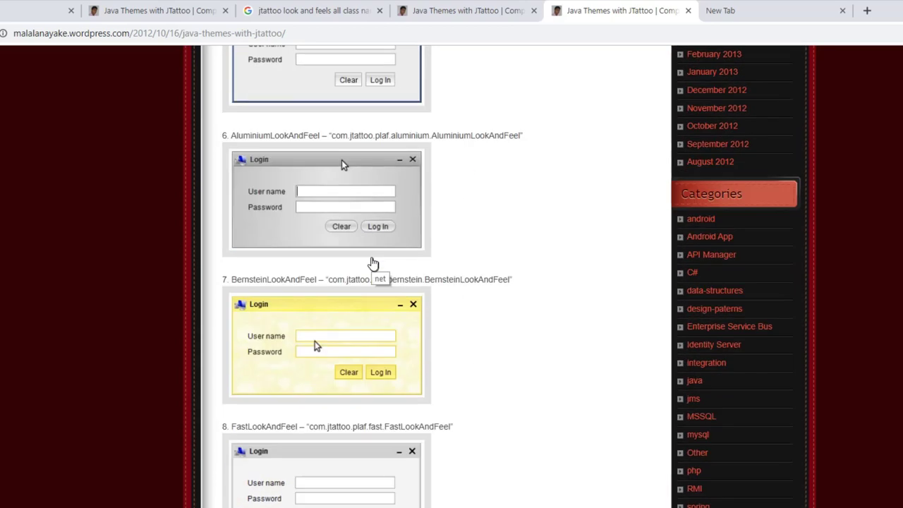
scroll(349, 266, "down", 4)
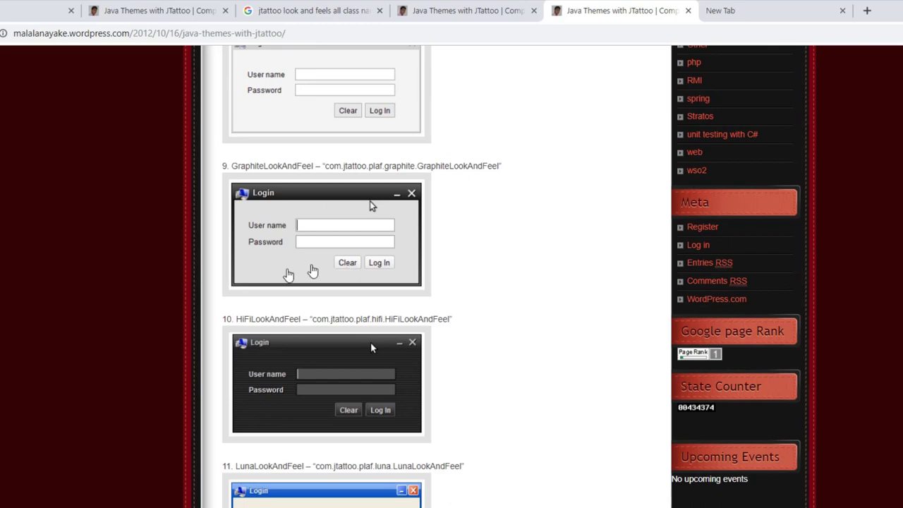
scroll(311, 402, "down", 5)
scroll(314, 289, "down", 5)
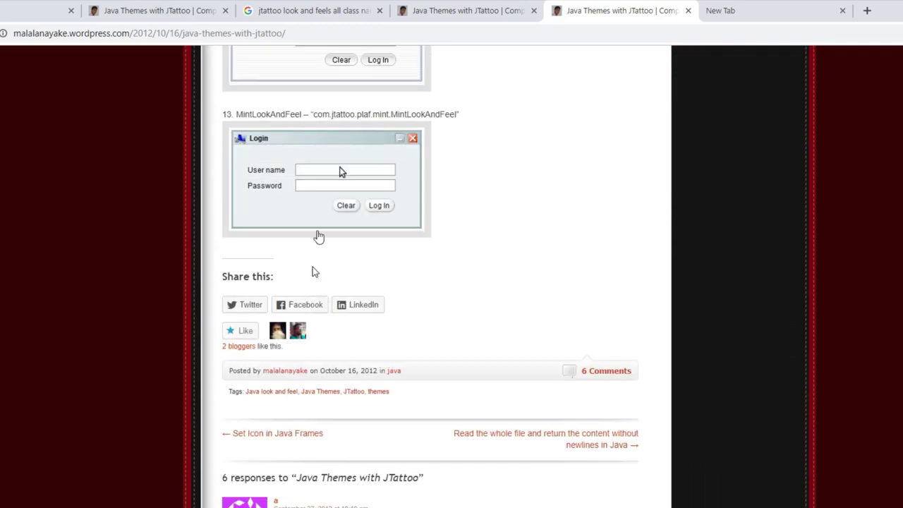
scroll(315, 268, "up", 3)
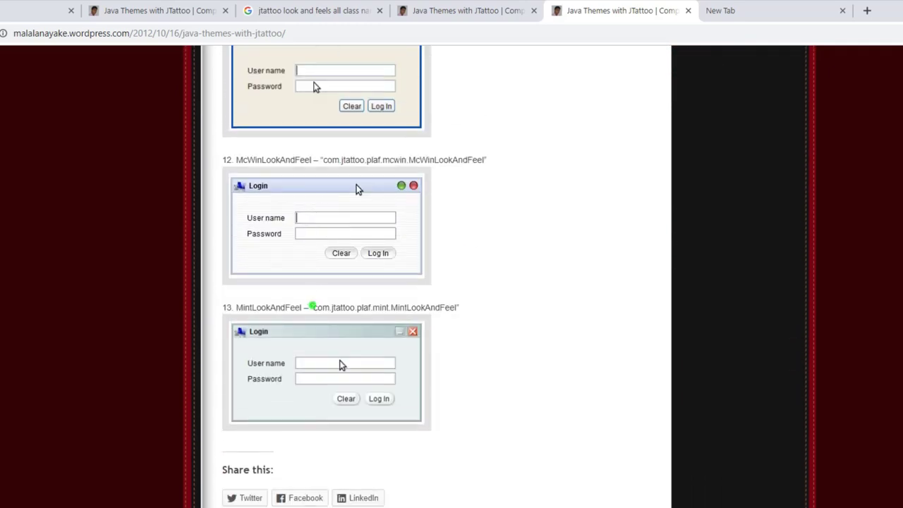
left_click_drag(313, 308, 457, 308)
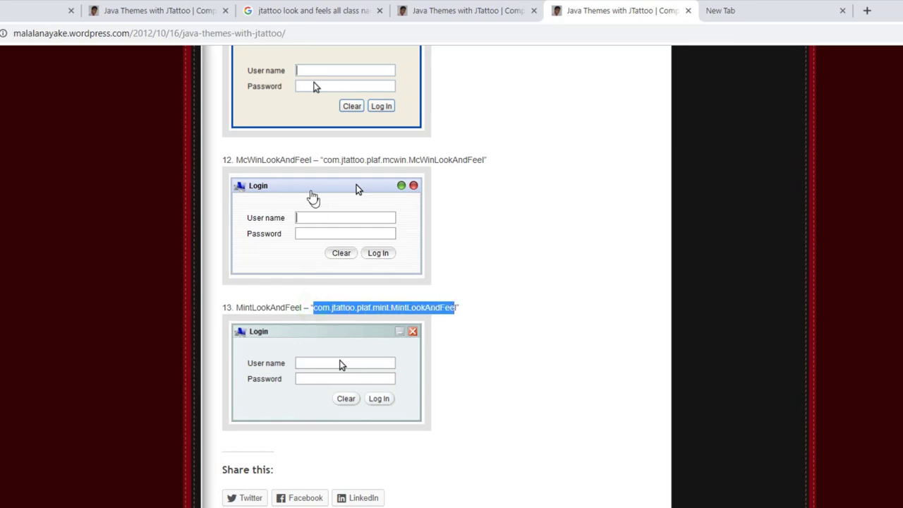
Review the theme list again from the first entry and copy the class name com.jtattoo.plaf.hifi.HiFiLookAndFeel
scroll(313, 195, "up", 20)
scroll(312, 197, "up", 5)
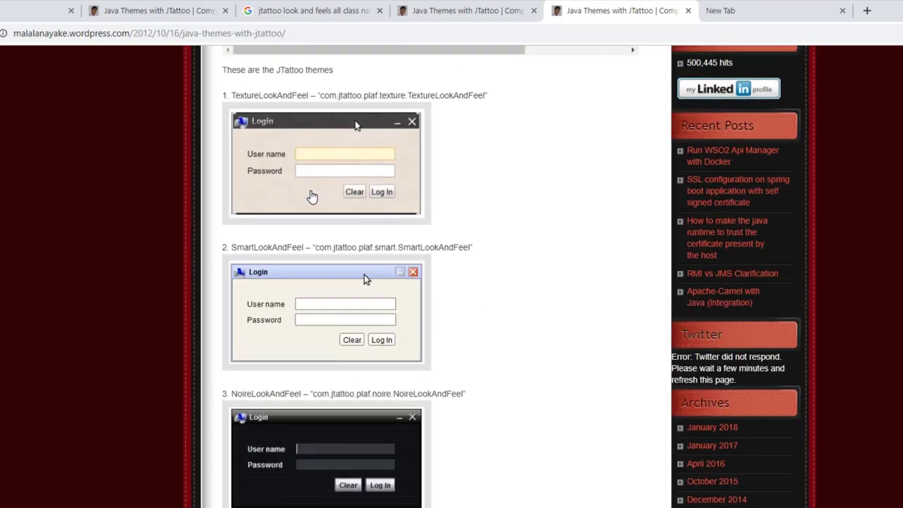
scroll(318, 212, "down", 5)
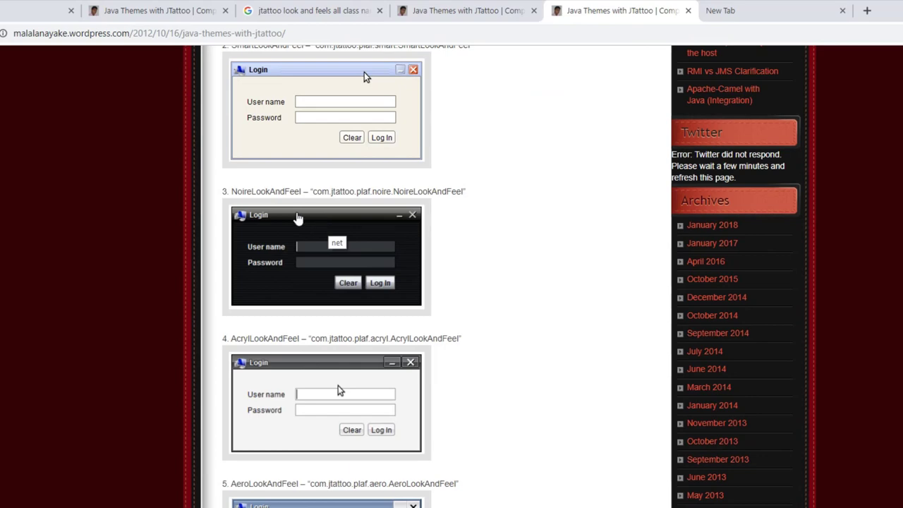
scroll(317, 222, "down", 7)
scroll(356, 376, "down", 3)
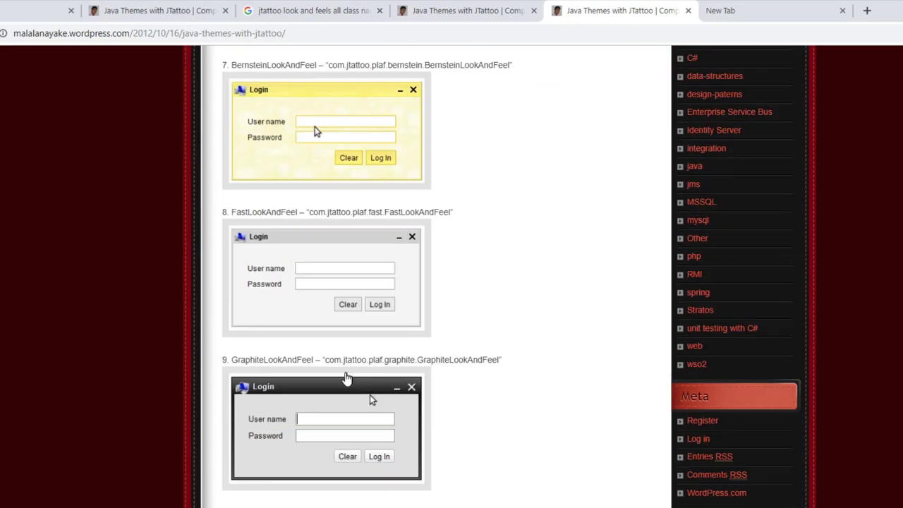
scroll(346, 373, "down", 3)
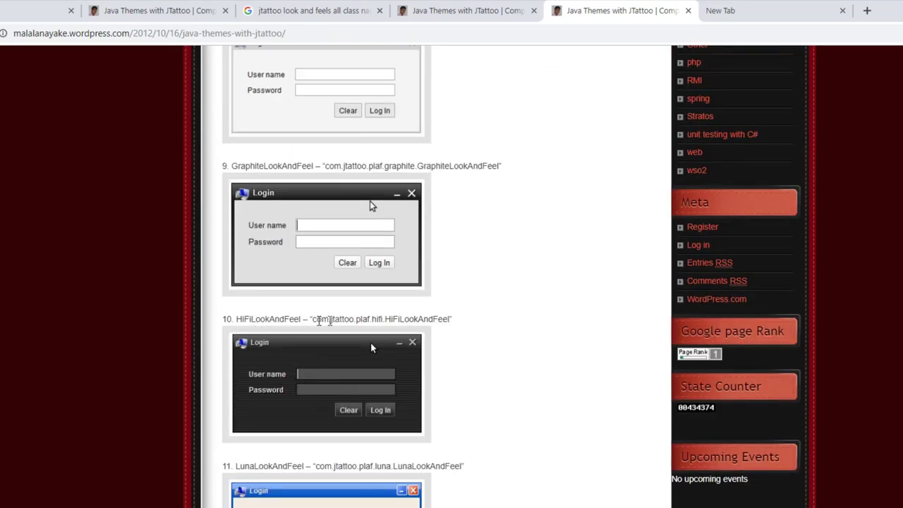
left_click_drag(313, 318, 450, 319)
right_click(429, 321)
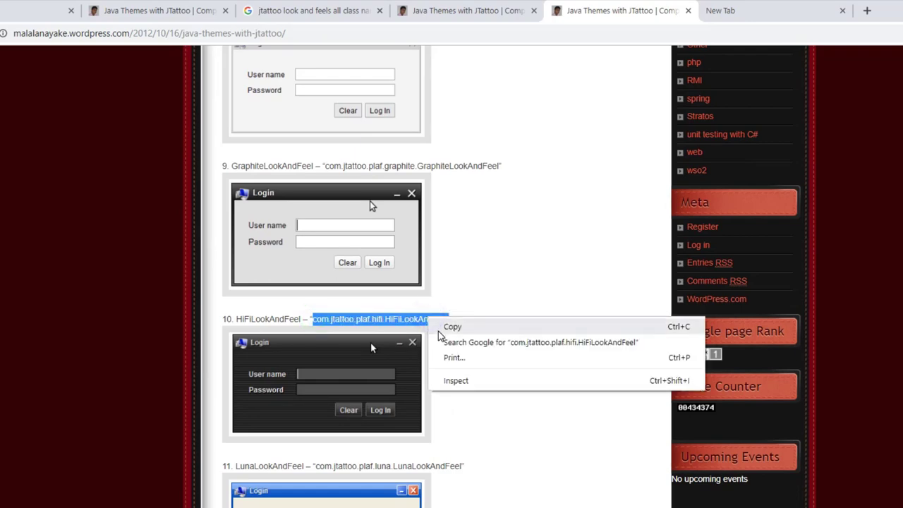
left_click(446, 325)
Switch to Sublime Text and append the option -cp:p after --fontsize 25
left_click(258, 498)
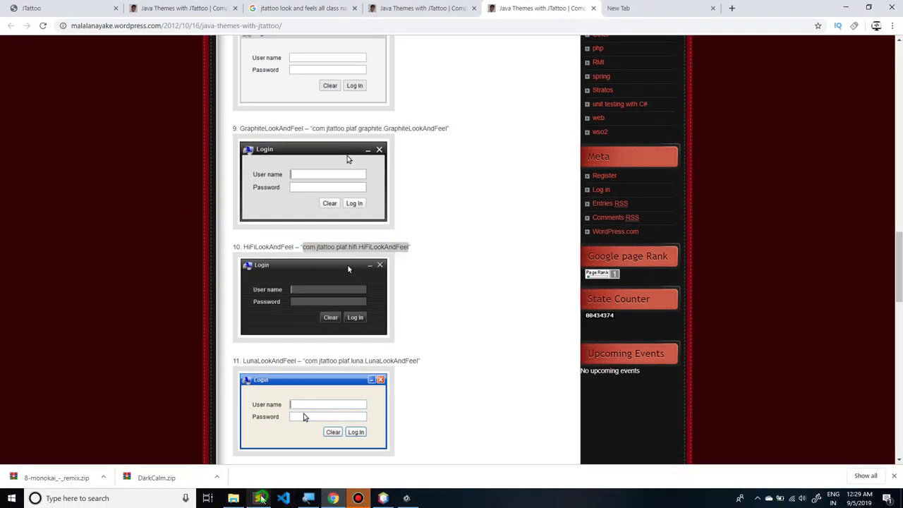
left_click(115, 60)
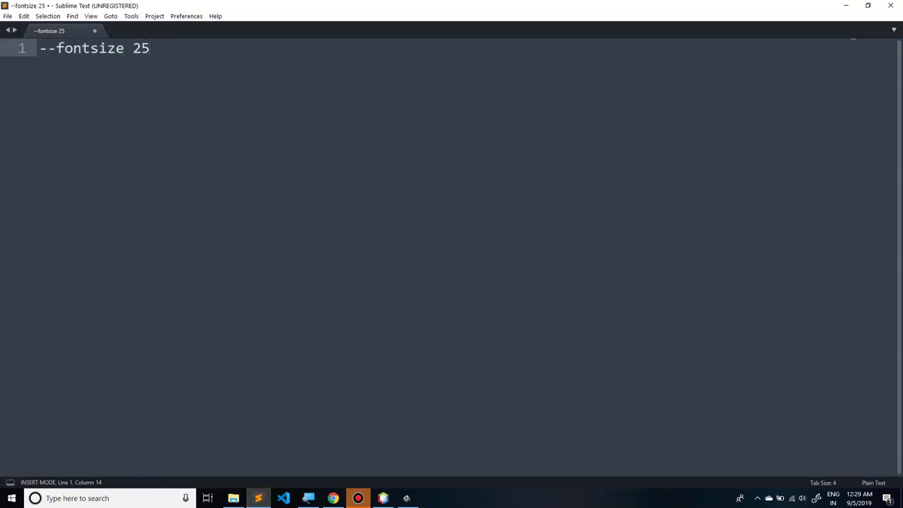
type("-cp")
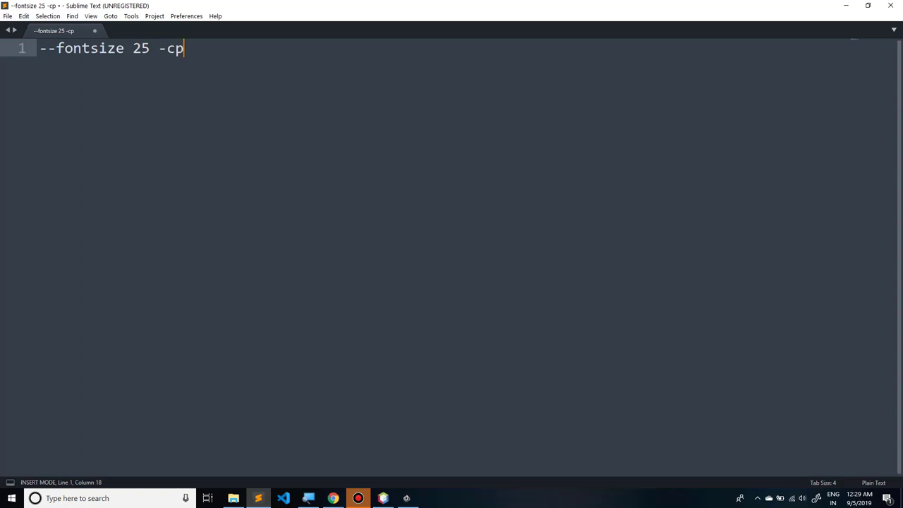
type(":p")
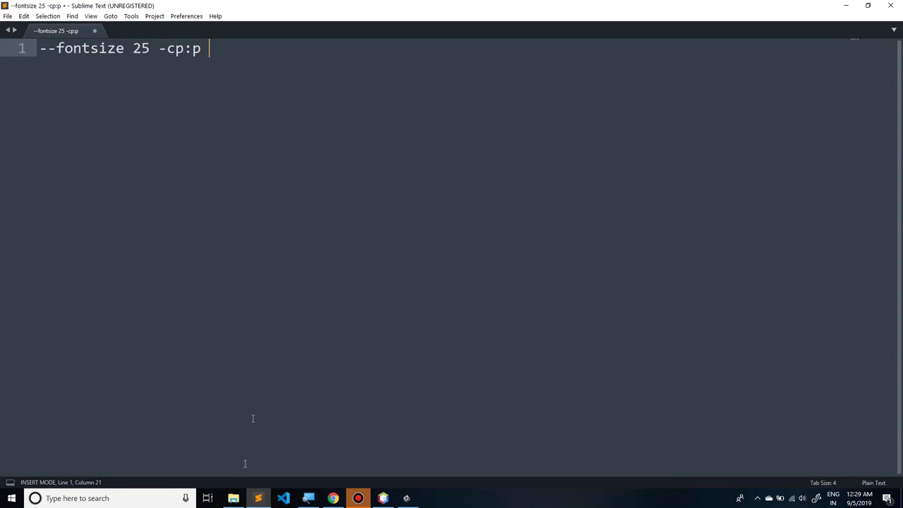
Copy the full path of JTattoo-1.6.11.jar from the look_feels folder in File Explorer and add it after -cp:p in Sublime Text, followed by --laf
left_click(234, 498)
left_click(234, 211)
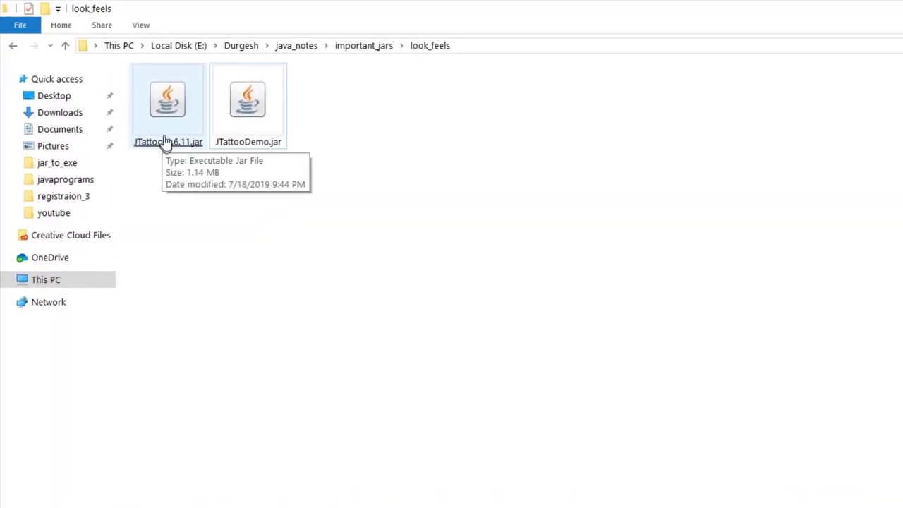
left_click(159, 107)
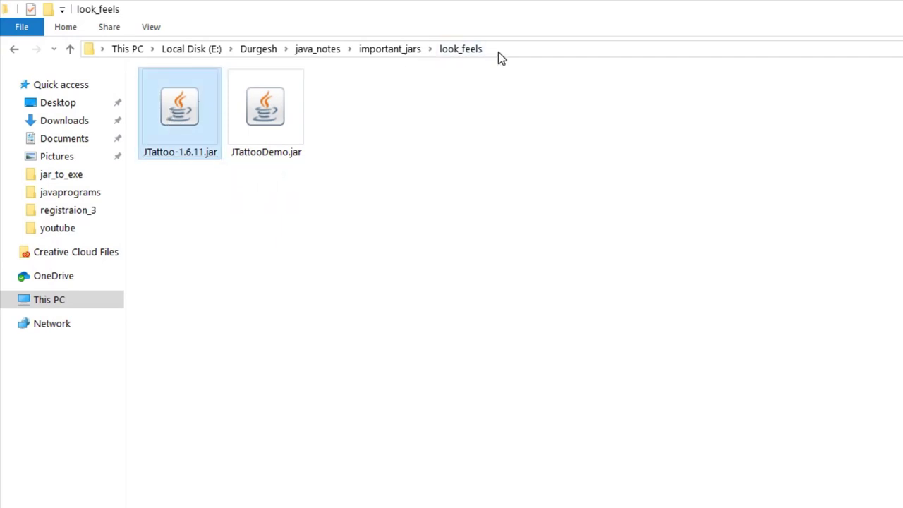
left_click(527, 48)
left_click(522, 47)
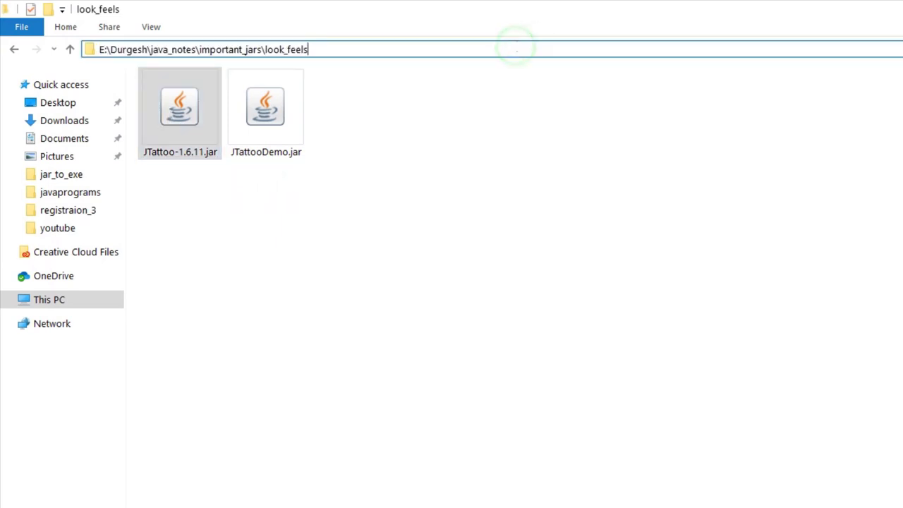
type("\\")
key("Down")
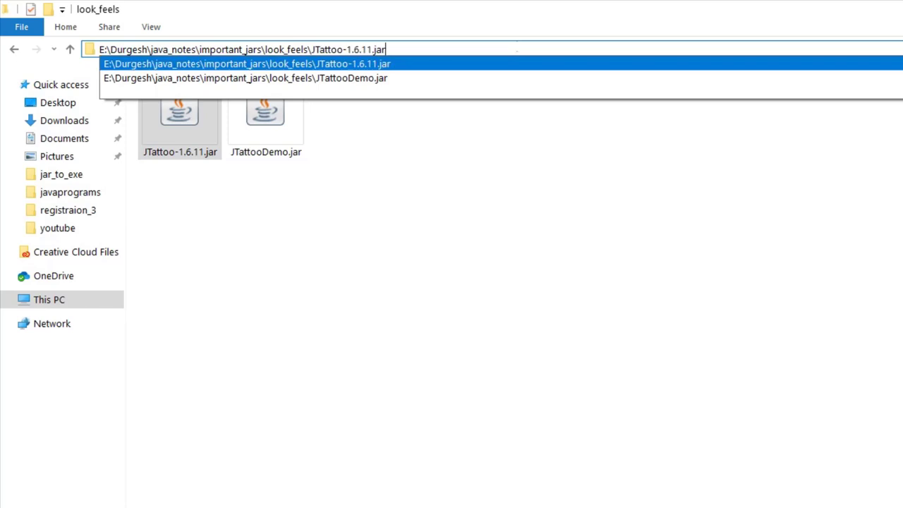
key("Return")
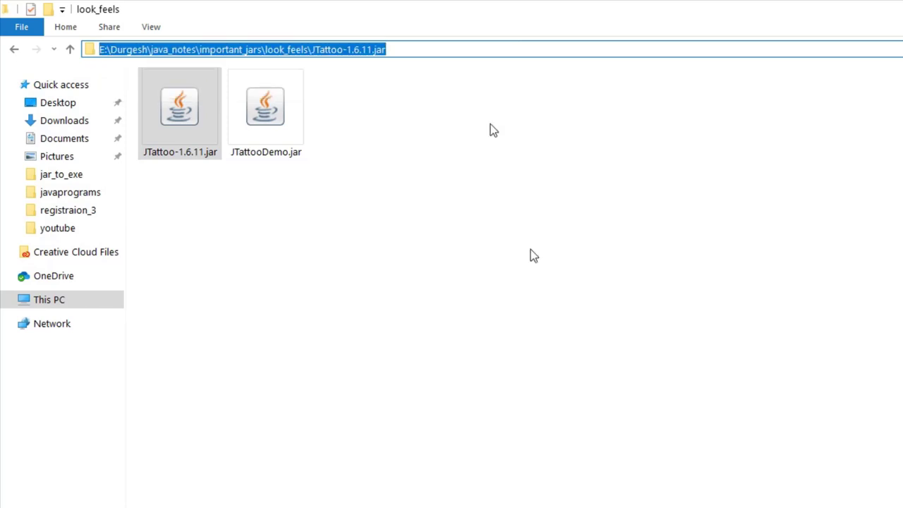
key("ctrl+c")
key("alt+Tab")
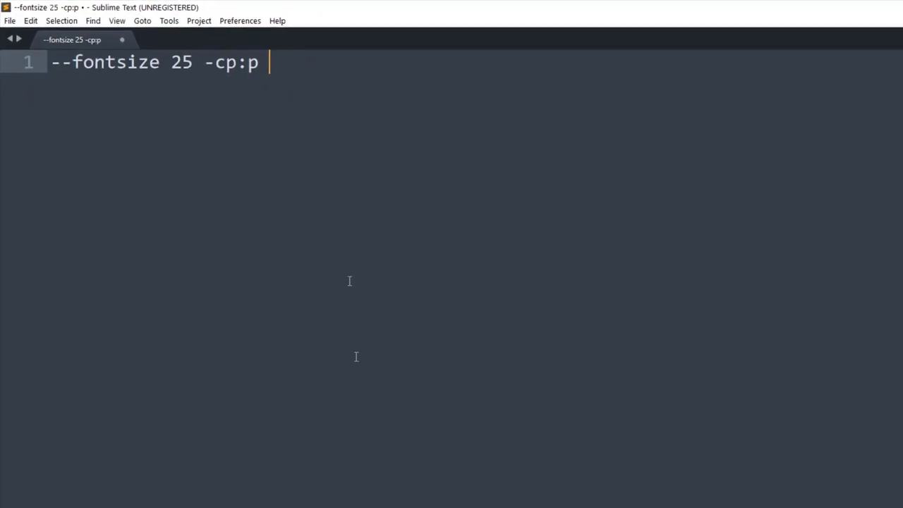
key("ctrl+v")
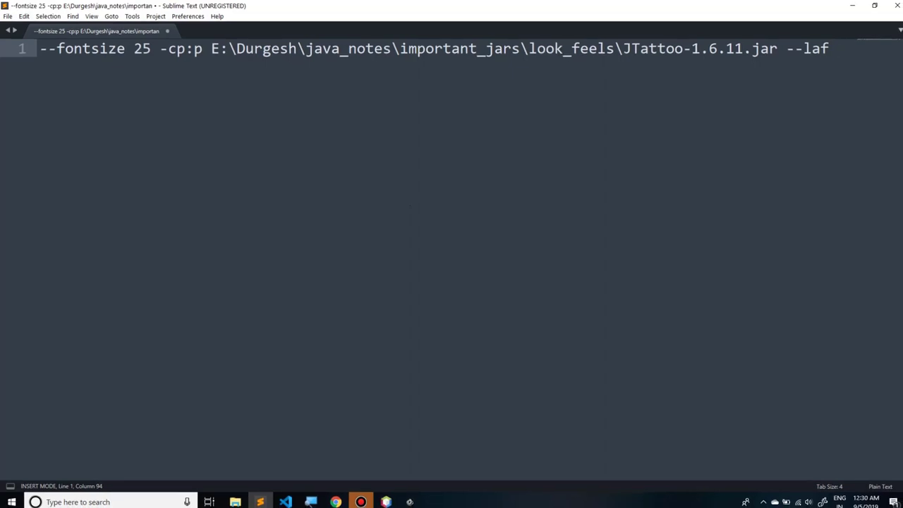
Copy the class name com.jtattoo.plaf.hifi.HiFiLookAndFeel from the article in Chrome and add it after --laf in Sublime Text
key("alt+Tab")
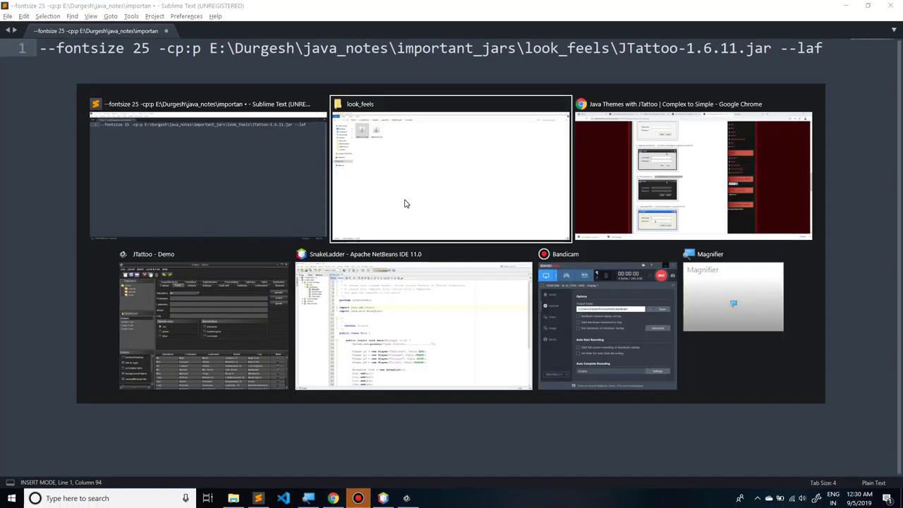
key("alt+Tab")
right_click(352, 247)
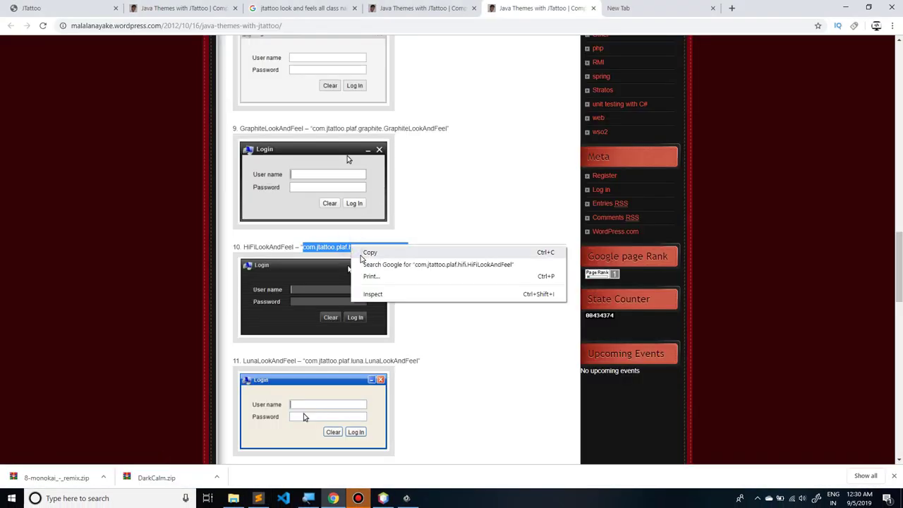
left_click(361, 255)
key("alt+Tab")
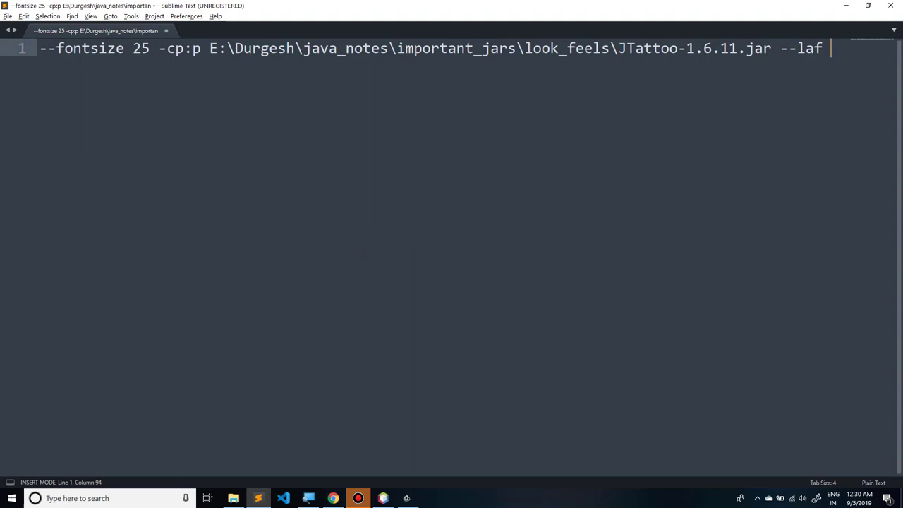
key("ctrl+v")
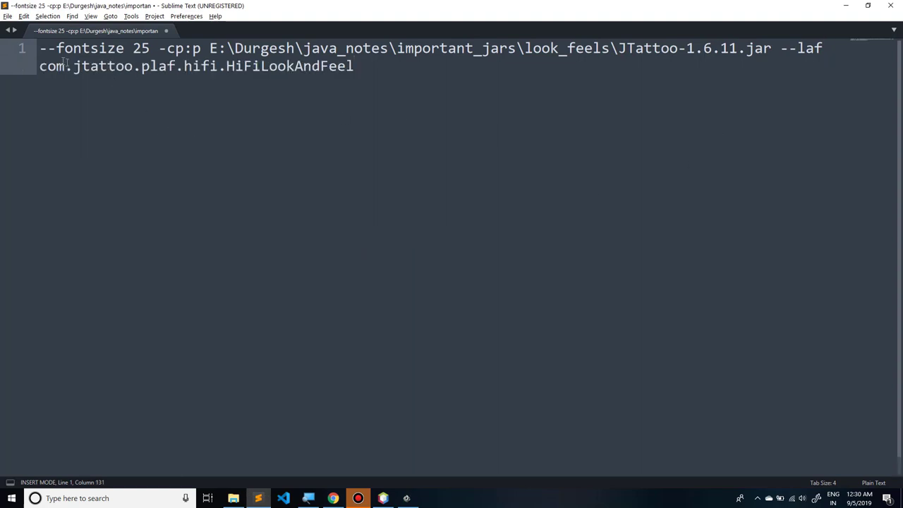
Highlight the command line's parts in turn: the leading dashes, the -cp:p option with the jar path, and --laf
mouse_move(39, 48)
left_mouse_down()
mouse_move(149, 48)
mouse_move(56, 48)
left_mouse_up()
left_click_drag(159, 48, 772, 48)
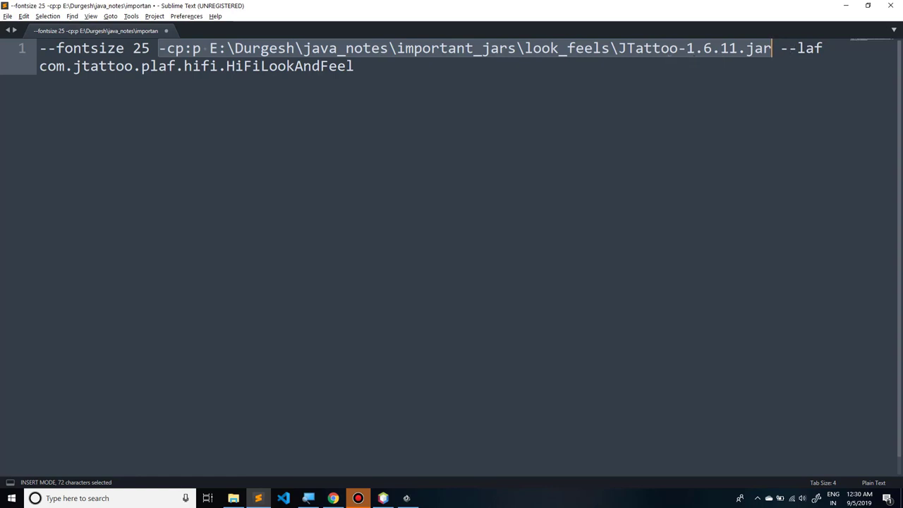
left_click_drag(780, 48, 823, 48)
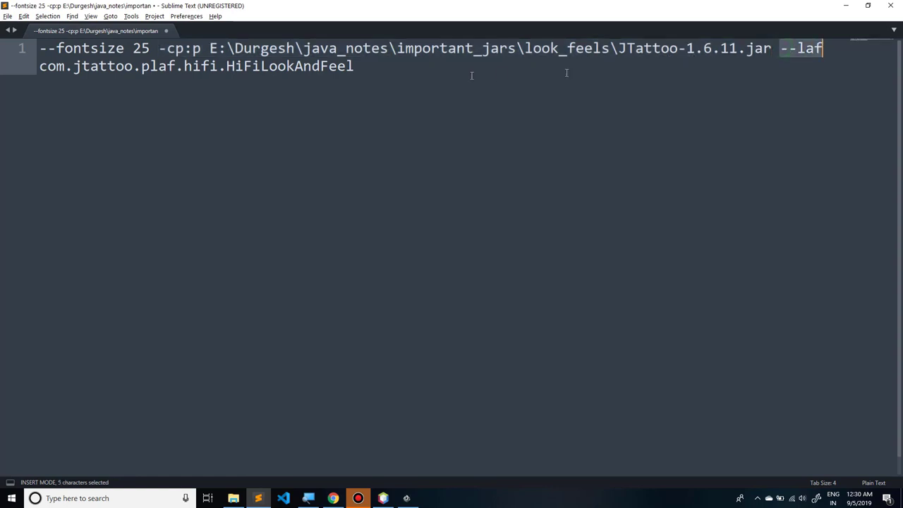
Copy the complete options line from --fontsize 25 through com.jtattoo.plaf.hifi.HiFiLookAndFeel
left_click_drag(354, 66, 39, 48)
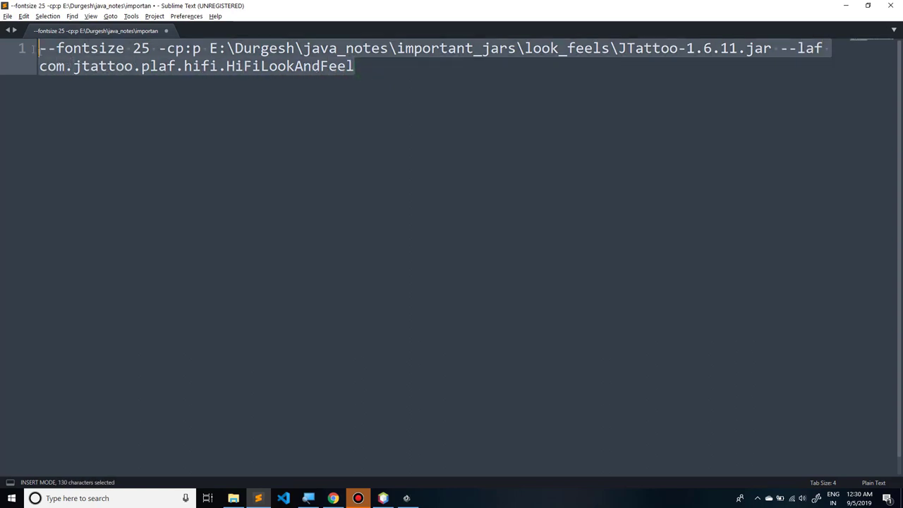
right_click(63, 53)
left_click(83, 80)
Show the desktop and open the properties of the netbeans64.exe shortcut
key("super+d")
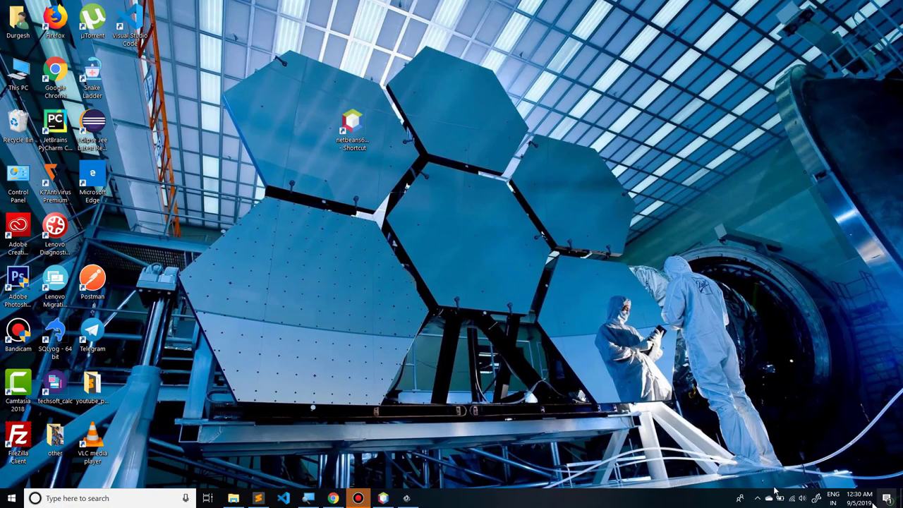
right_click(354, 126)
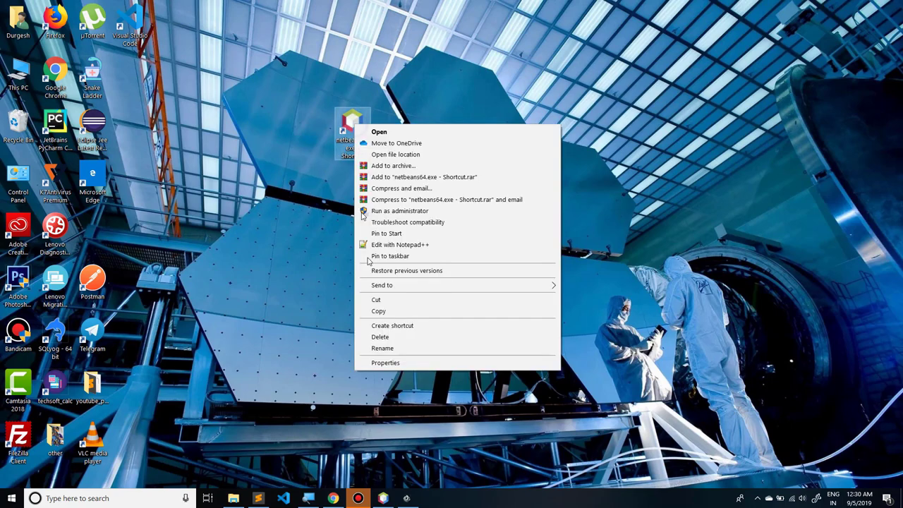
left_click(391, 348)
right_click(354, 125)
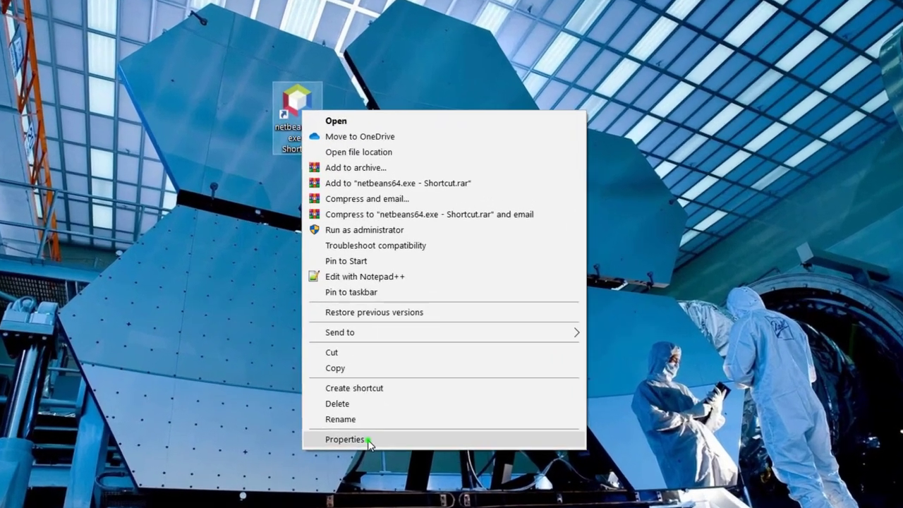
left_click(368, 439)
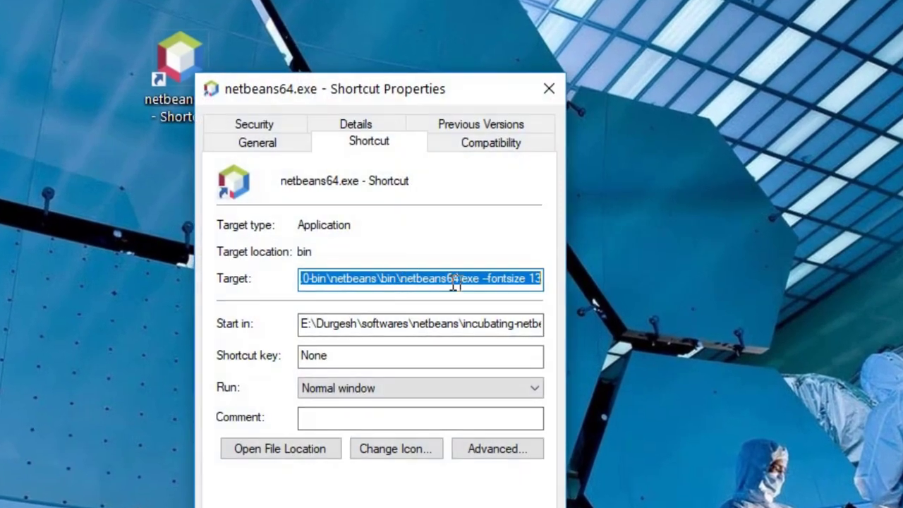
Replace the --fontsize 13 option in the shortcut's target with the copied font size, classpath and HiFiLookAndFeel options
left_click(478, 279)
left_click_drag(480, 279, 555, 279)
key("BackSpace")
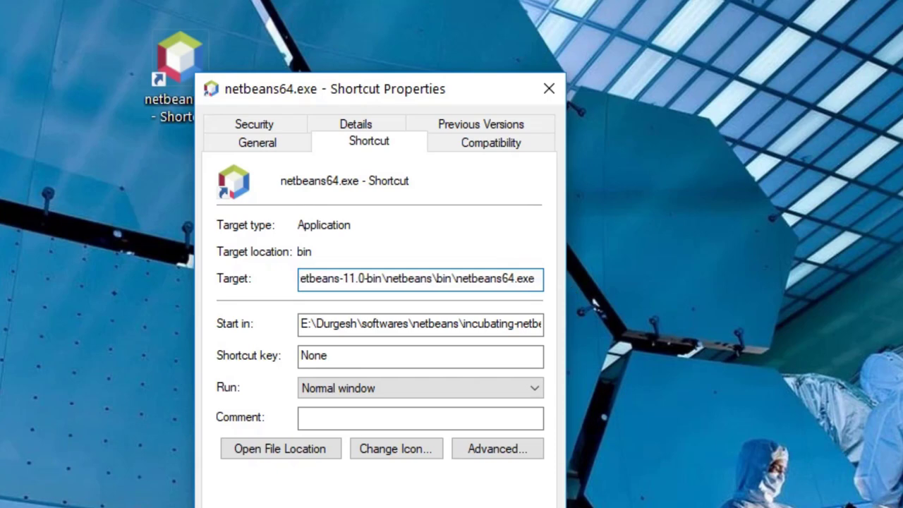
key("ctrl+v")
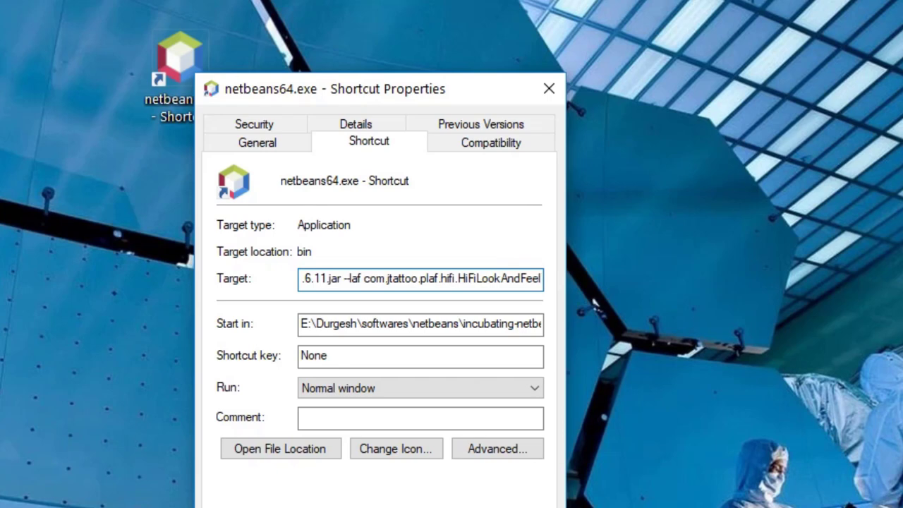
Set the --fontsize value in the shortcut's target to 23 and save the properties
key("Left")
key("Left")
key("Left")
key("Left")
key("Left")
key("Left")
key("Left")
key("Left")
key("Left")
key("Left")
key("Left")
key("Left")
key("Left")
key("Left")
key("Left")
key("Left")
key("Left")
key("Left")
key("Left")
key("Left")
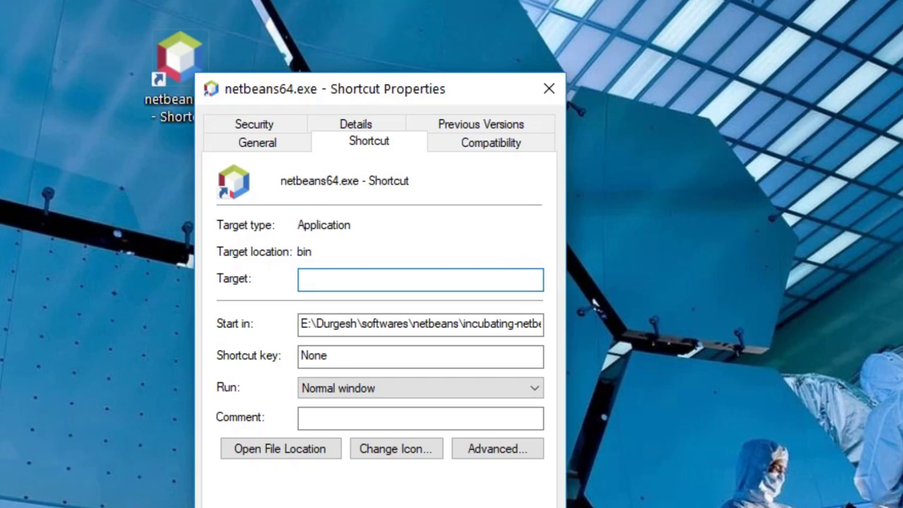
key("Left")
key("Left")
key("Left")
key("Left")
key("Left")
key("Left")
key("Left")
key("Left")
key("Left")
key("Left")
key("Left")
key("Left")
key("Left")
key("Left")
key("Left")
key("Left")
key("Left")
key("Left")
key("Left")
key("Left")
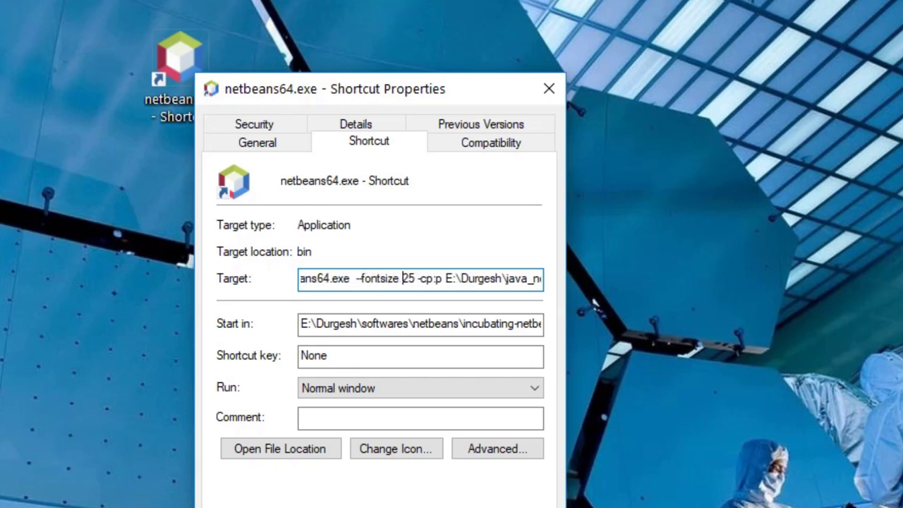
key("Delete")
key("Delete")
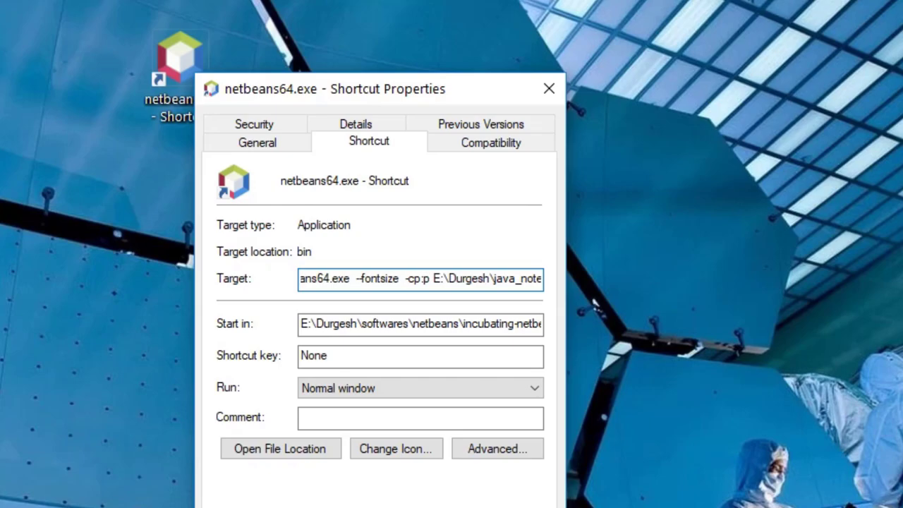
type("23")
key("ctrl+a")
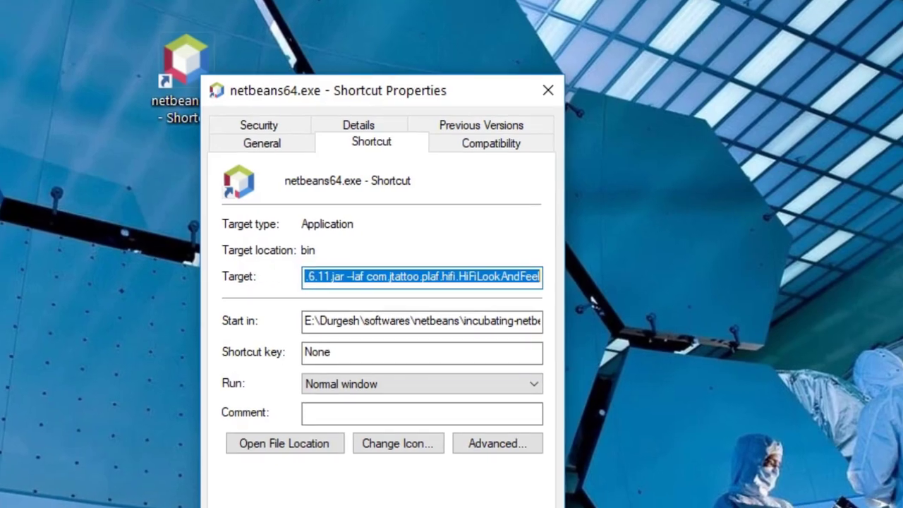
left_click(361, 507)
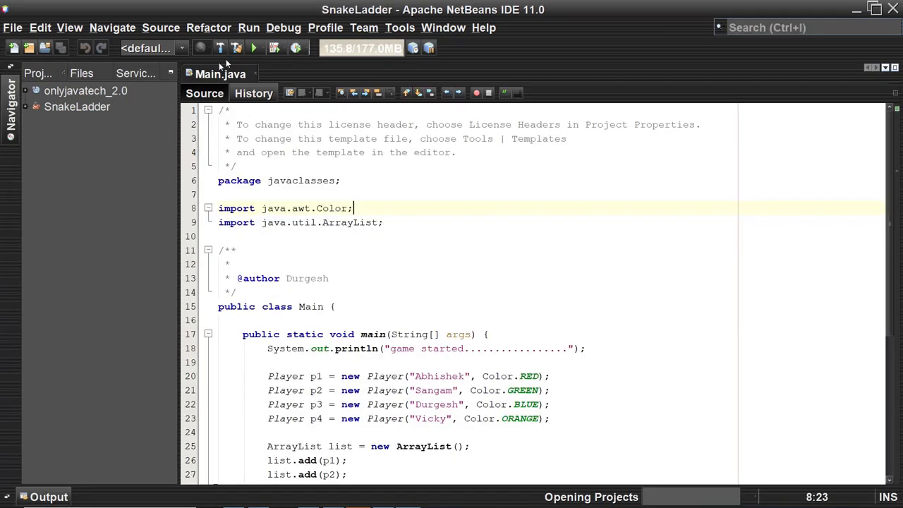
Check the Debug menu's font size and HiFi styling in the restarted NetBeans IDE
left_click(296, 27)
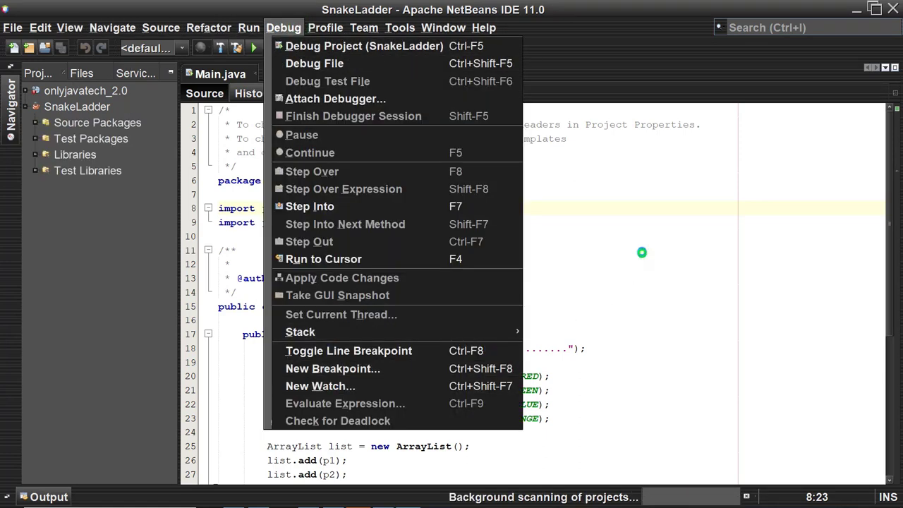
left_click(641, 250)
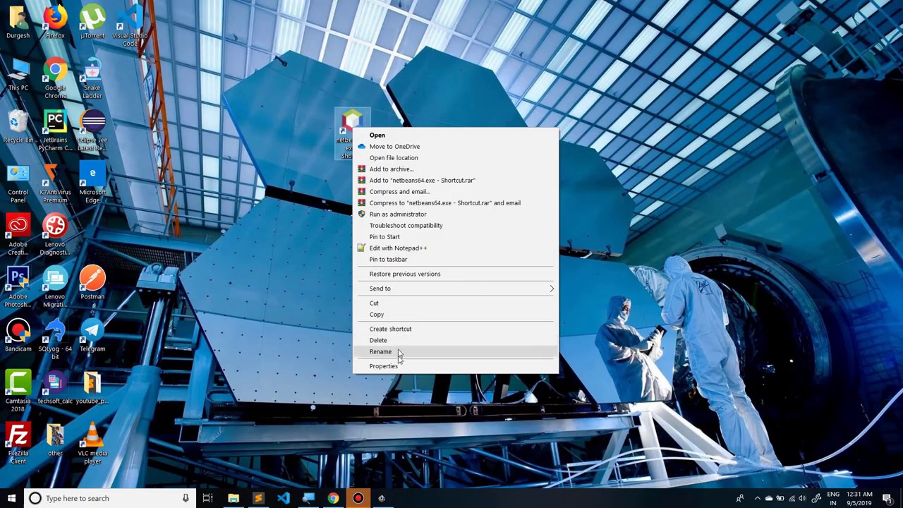
Open the netbeans64.exe shortcut's properties, set the target's --fontsize value to 13 and save the change
left_click(387, 366)
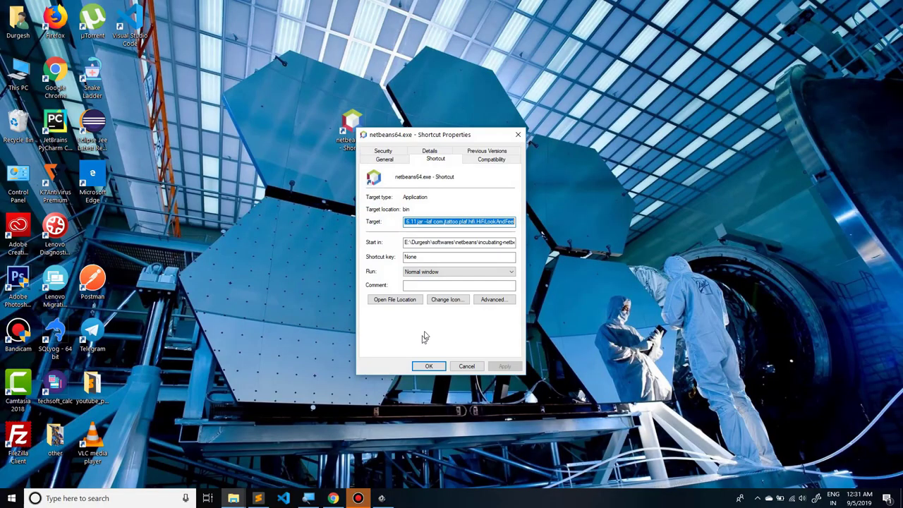
left_click(428, 221)
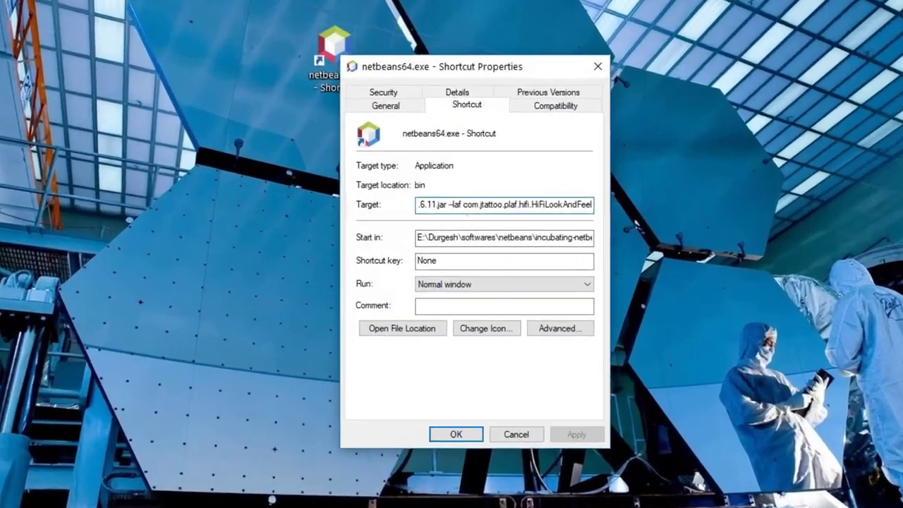
key("Left")
key("Left")
key("Left")
key("Left")
key("Left")
key("Left")
key("Left")
key("Left")
key("Left")
key("Left")
key("Left")
key("Left")
key("Left")
key("Left")
key("Left")
key("Left")
key("Left")
key("Left")
key("Left")
key("Left")
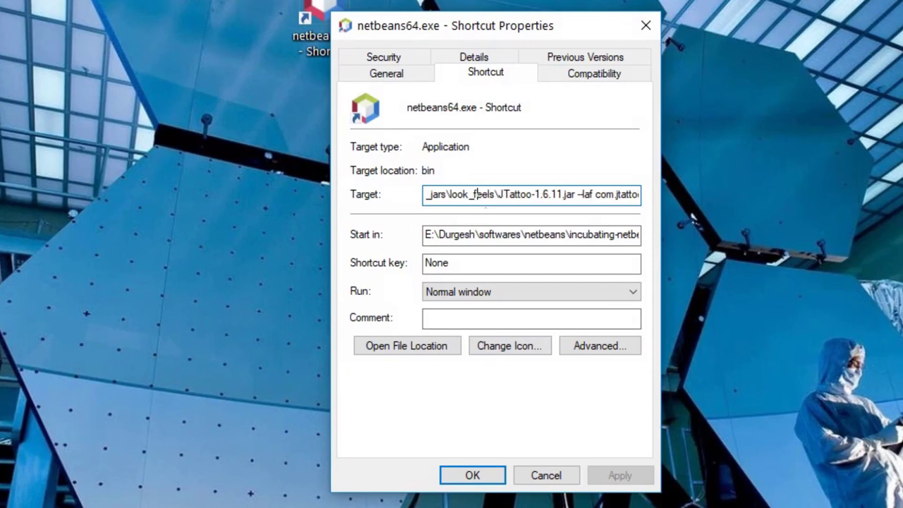
key("Left")
key("Left")
key("Left")
key("Left")
key("Left")
key("Left")
key("Left")
key("Left")
key("Left")
key("Left")
key("Left")
key("Left")
key("Left")
key("Left")
key("Left")
key("Left")
key("Left")
key("Left")
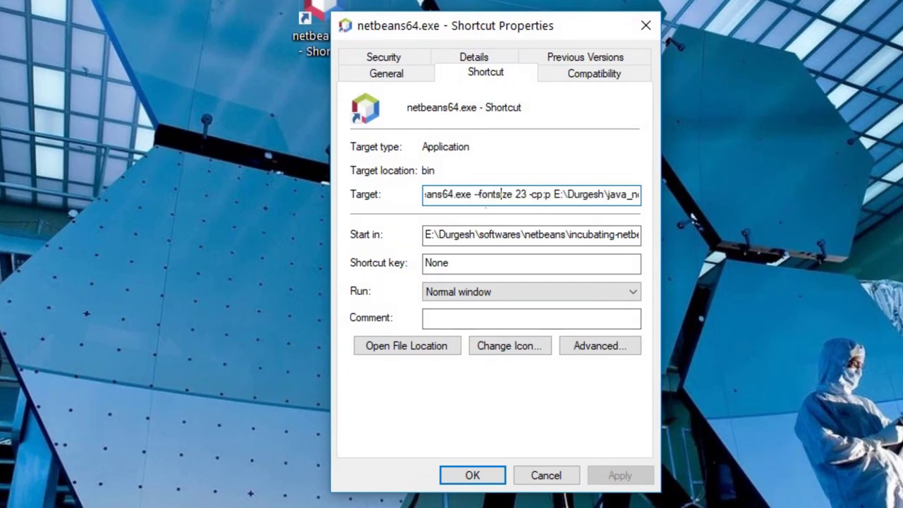
key("Delete")
key("Delete")
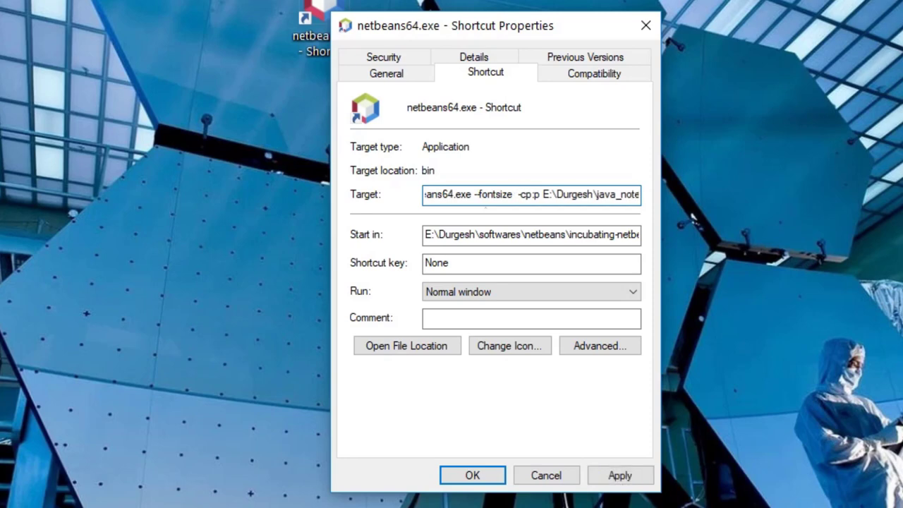
type("13")
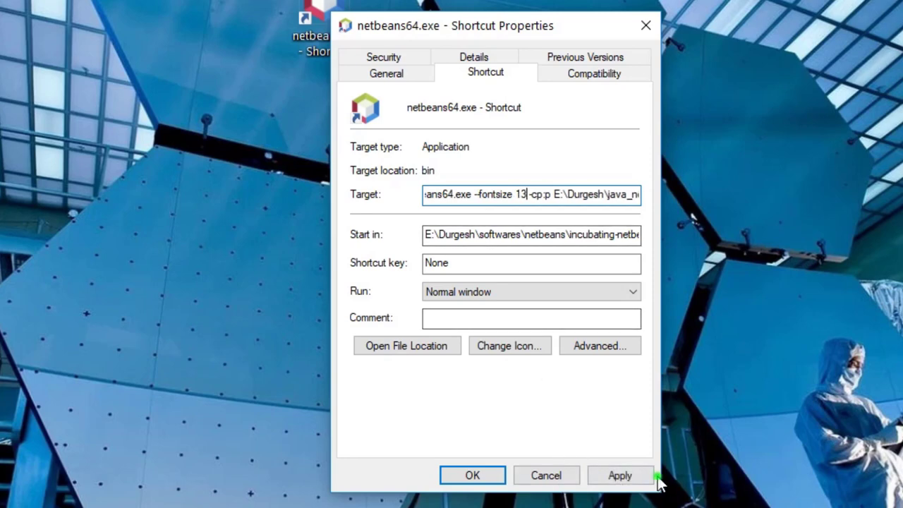
left_click(482, 473)
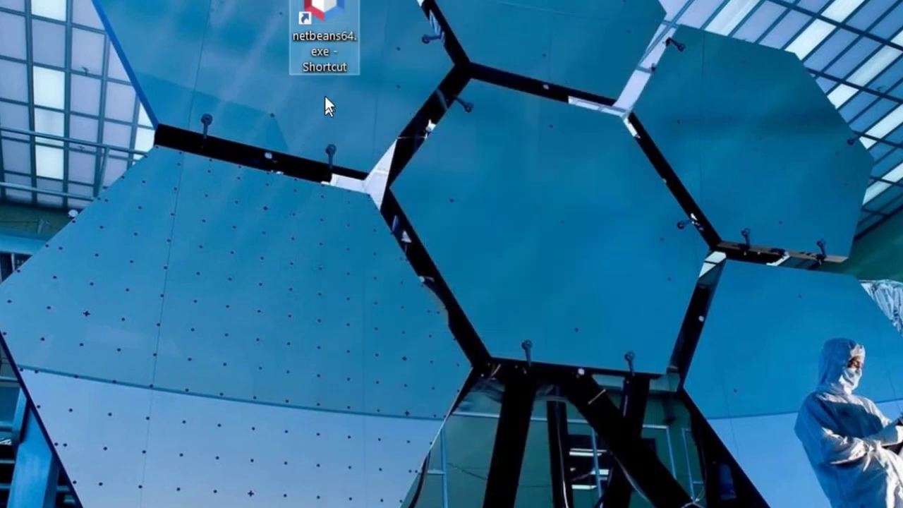
Launch NetBeans from the desktop shortcut and examine the HiFi look in its Tools and File menus
double_click(325, 42)
right_click(643, 25)
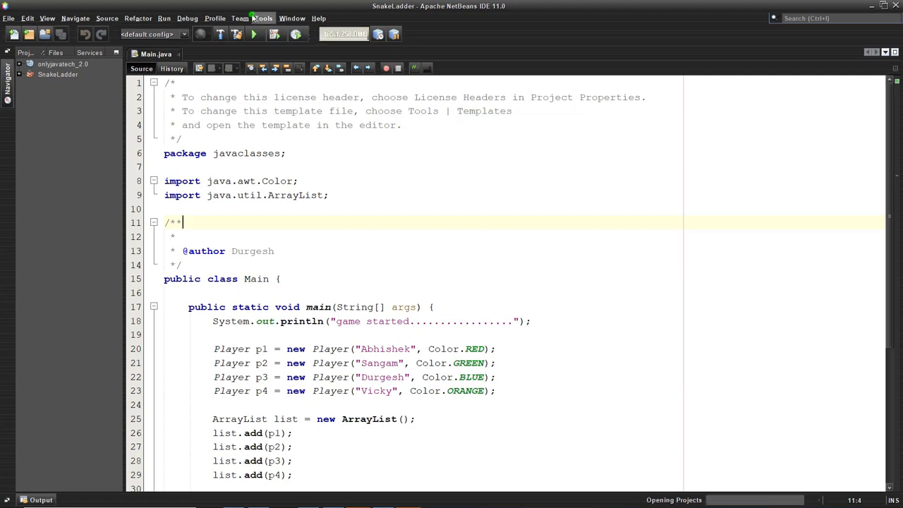
left_click(256, 18)
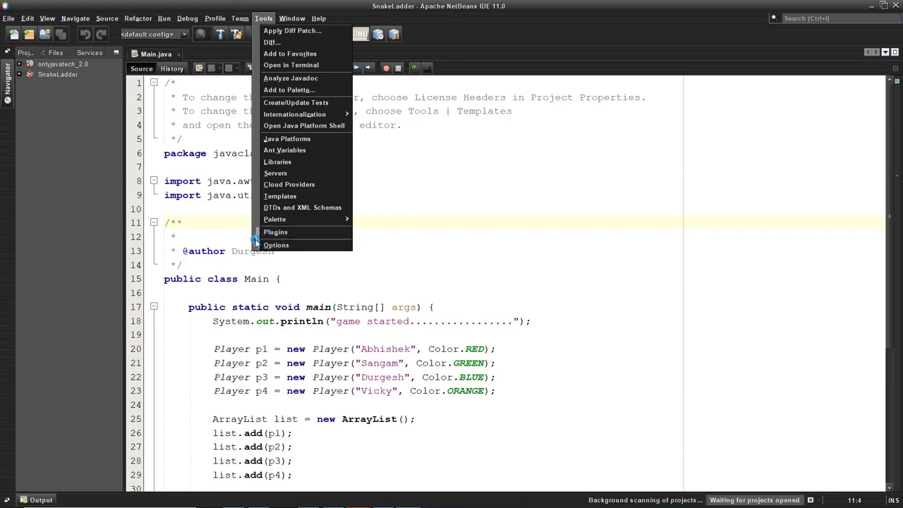
left_click(201, 153)
left_click(8, 18)
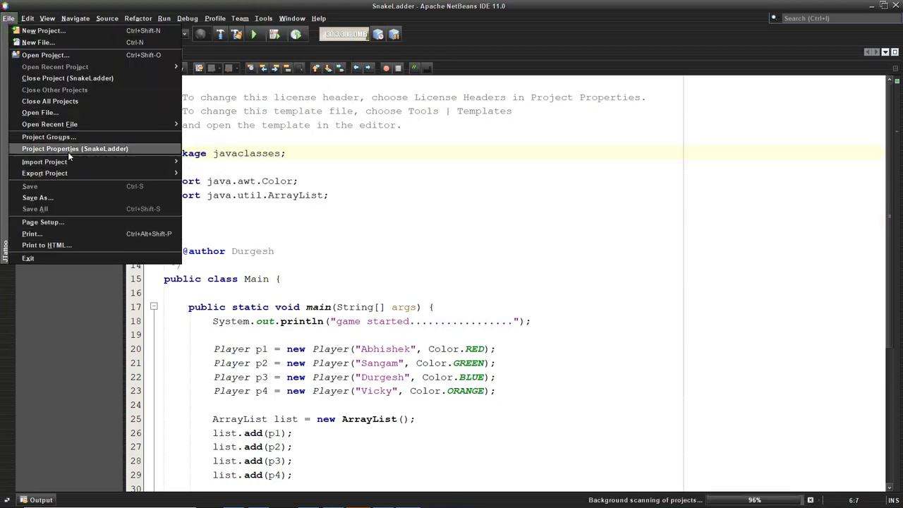
left_click(315, 162)
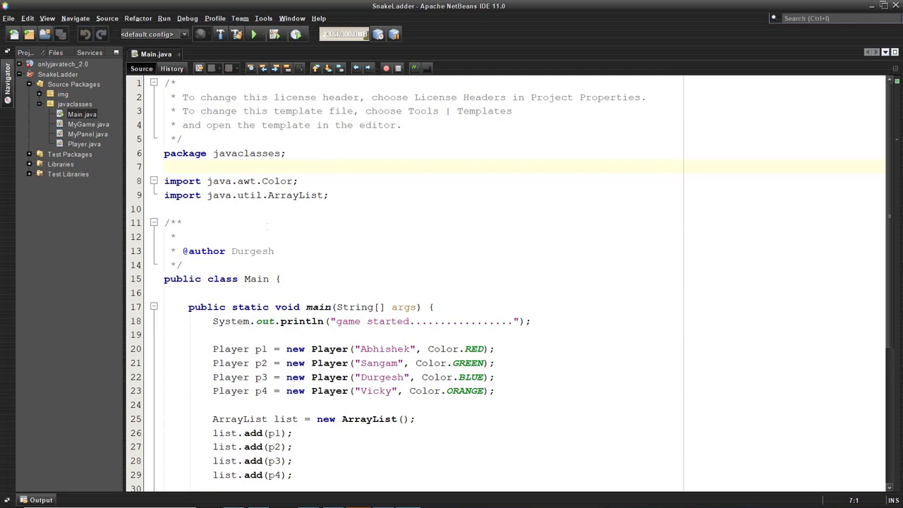
Switch to the JTattoo article in Chrome and copy the class name com.jtattoo.plaf.luna.LunaLookAndFeel
key("alt+Tab")
scroll(347, 261, "down", 3)
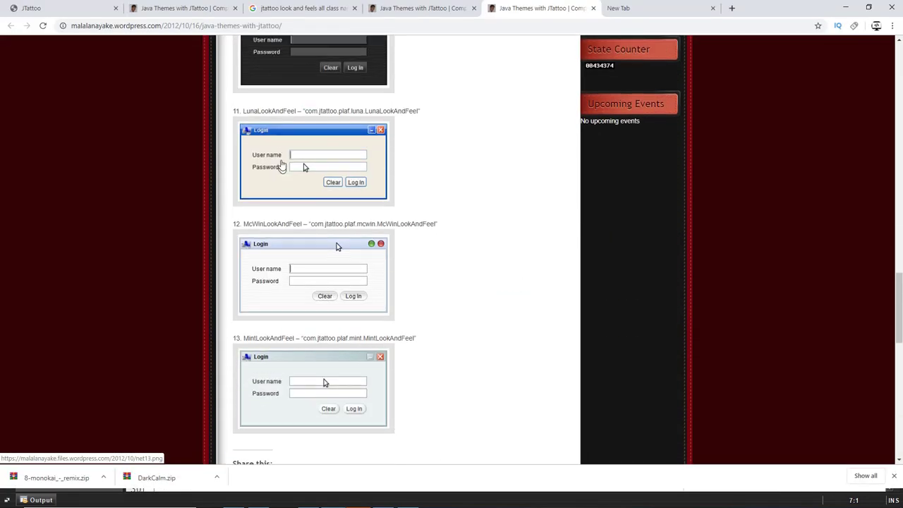
scroll(281, 164, "down", 1)
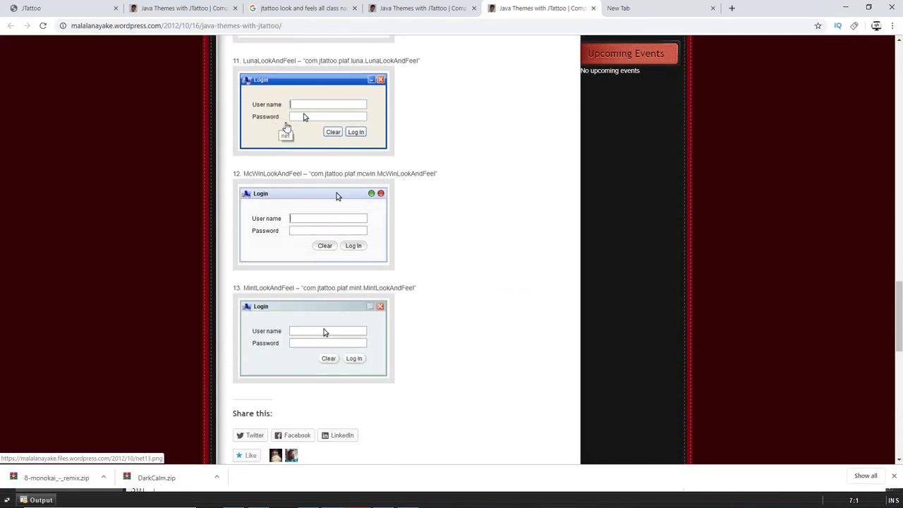
scroll(286, 127, "up", 2)
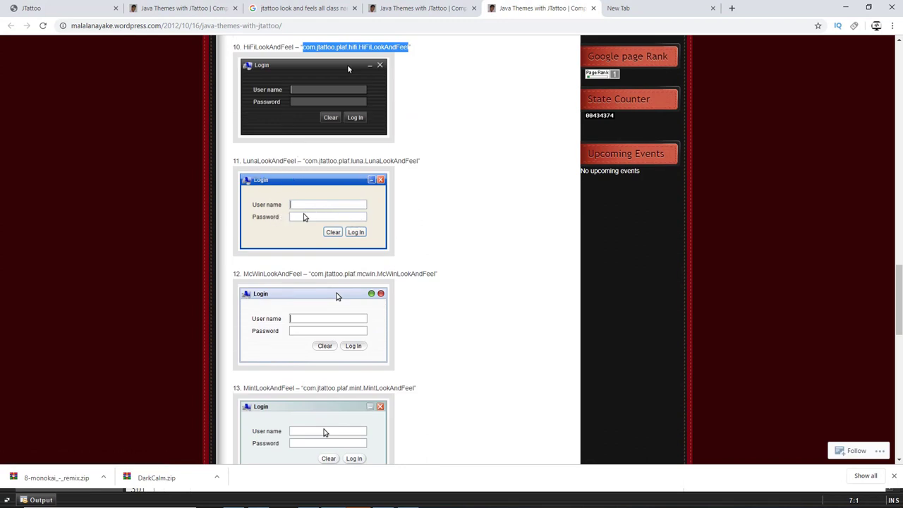
left_click_drag(304, 160, 421, 162)
key("ctrl+c")
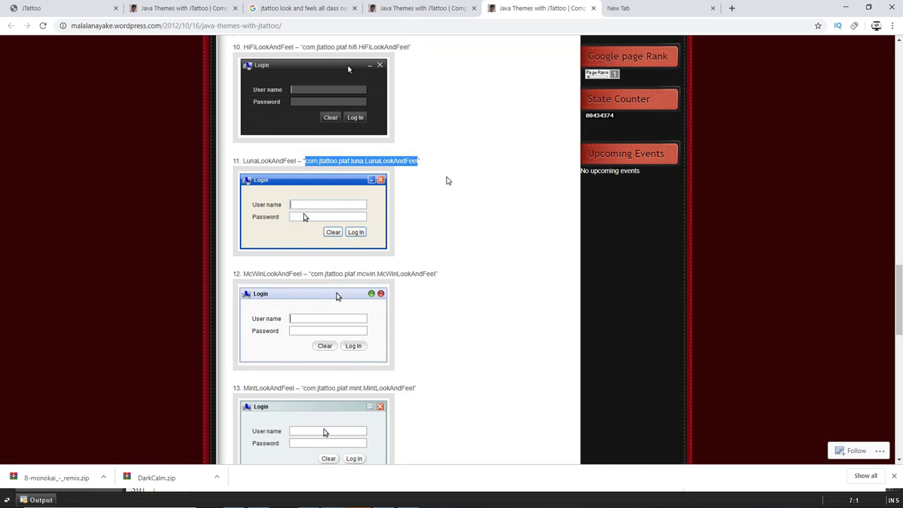
Return to the desktop from NetBeans and Chrome and open the netbeans64.exe shortcut's properties
key("alt+Tab")
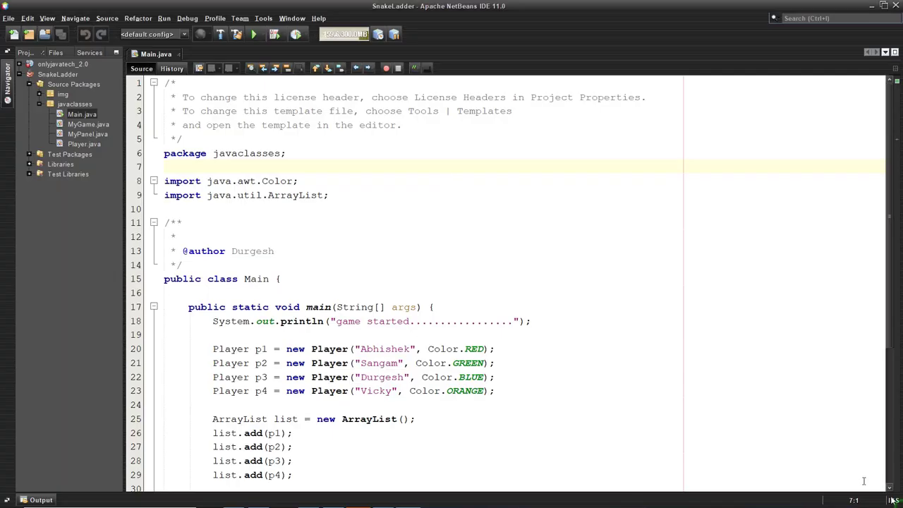
left_click(872, 5)
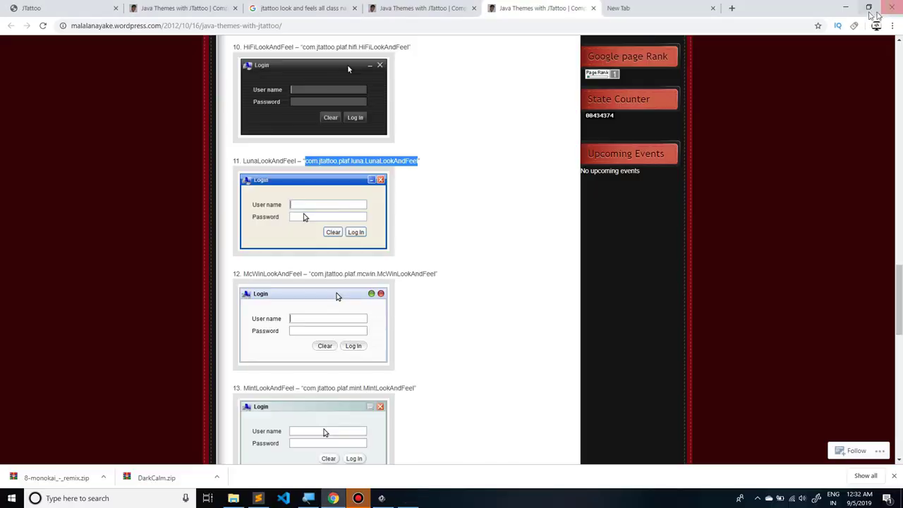
left_click(847, 9)
right_click(351, 119)
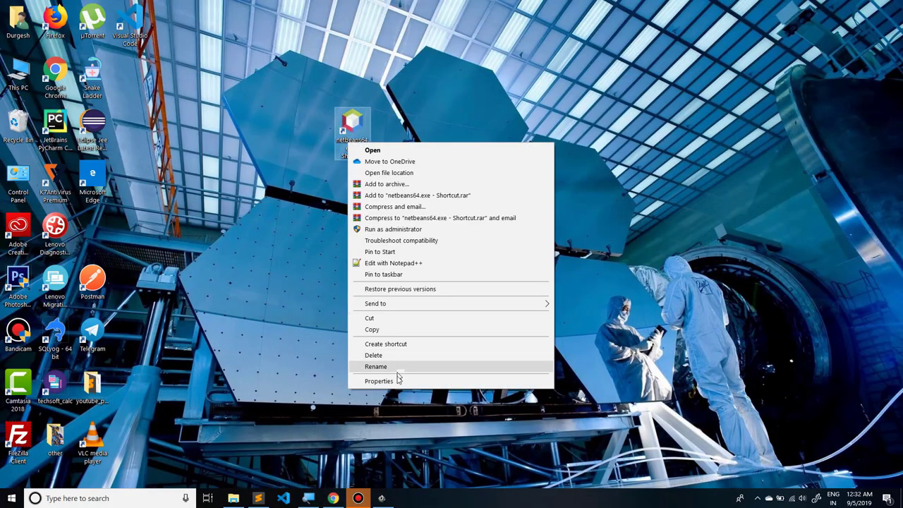
left_click(394, 374)
Replace the class name after --laf in the target with com.jtattoo.plaf.luna.LunaLookAndFeel and save the properties
left_click(485, 256)
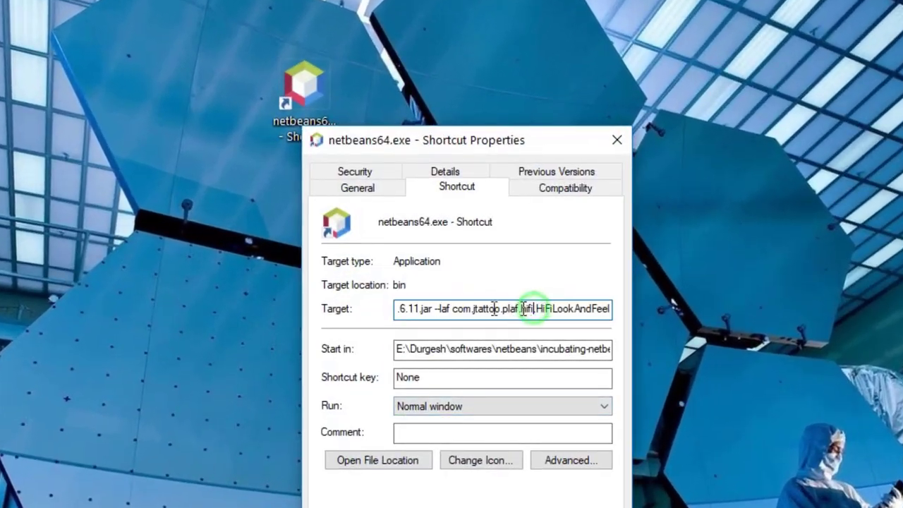
left_click_drag(453, 309, 619, 319)
key("ctrl+v")
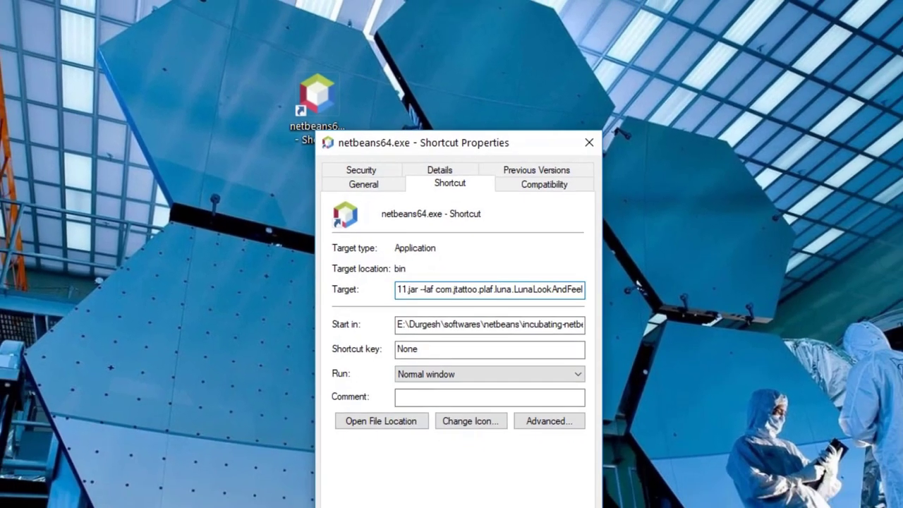
key("Return")
Refresh the desktop
left_click(470, 137)
right_click(471, 138)
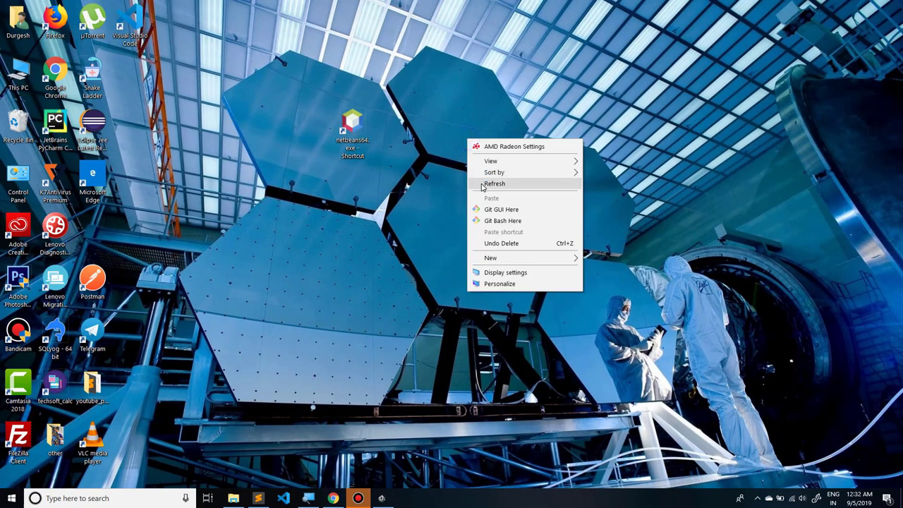
left_click(485, 185)
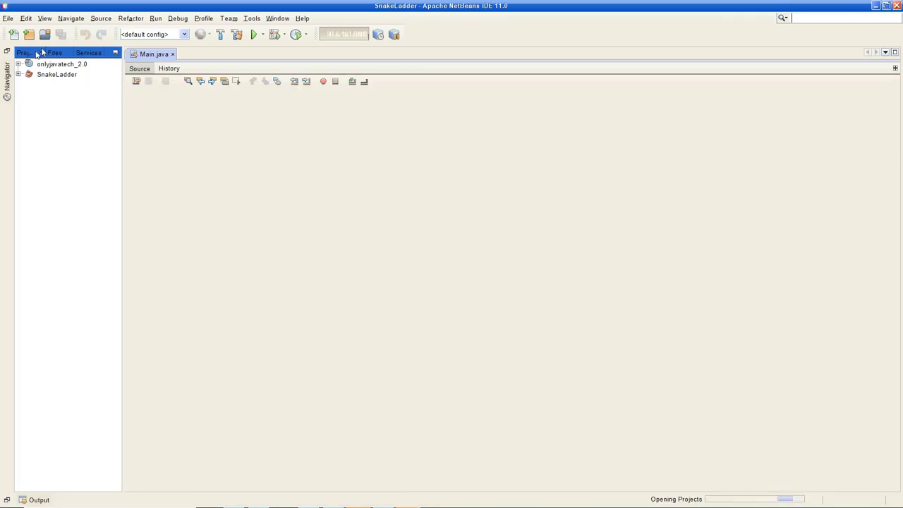
Examine the Luna look in the relaunched NetBeans editor, Tools menu and Options dialog, closing the dialog without changes
scroll(296, 145, "down", 2)
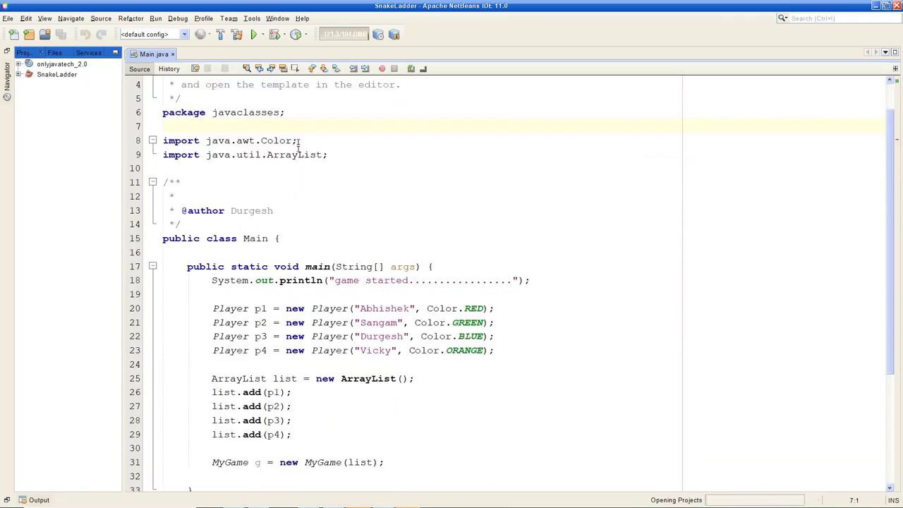
scroll(254, 155, "up", 2)
scroll(338, 148, "down", 2)
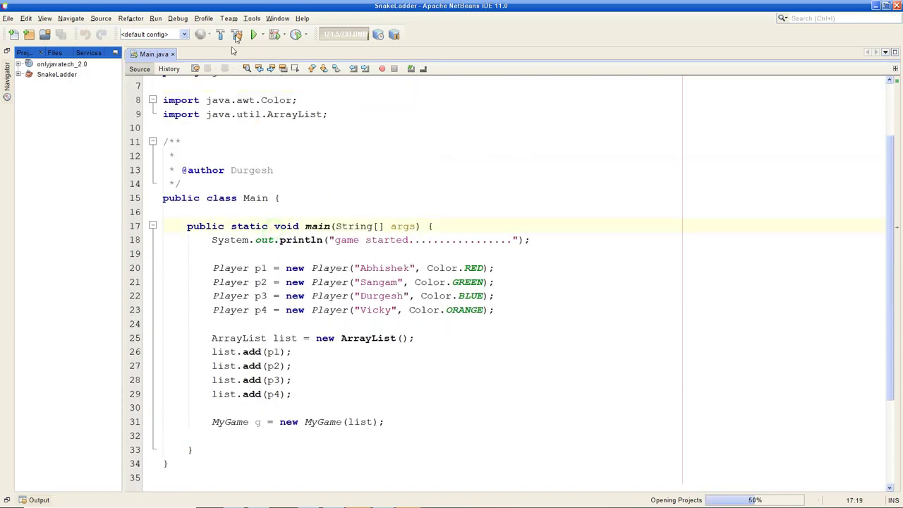
left_click(252, 19)
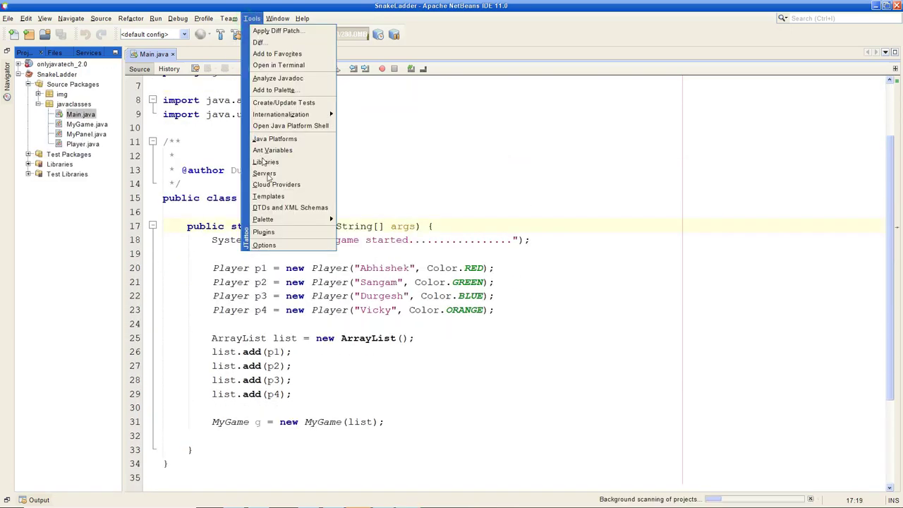
left_click(266, 245)
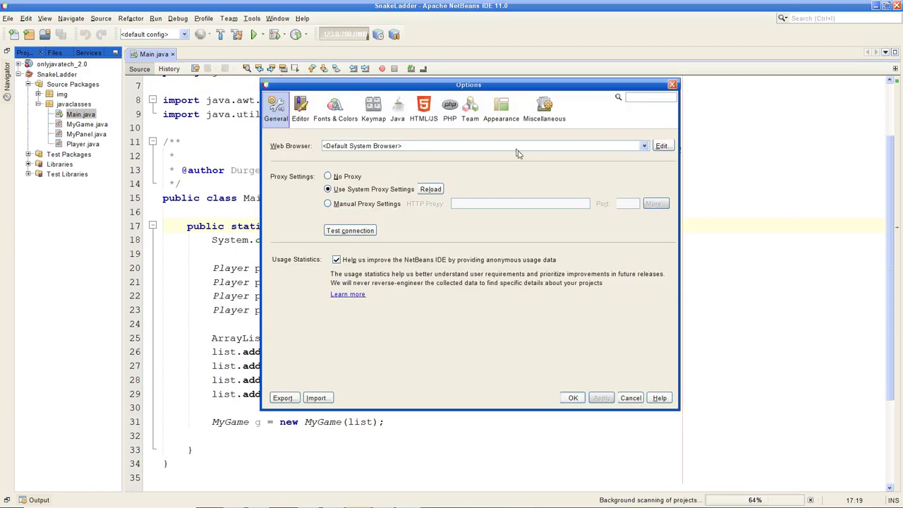
left_click(671, 83)
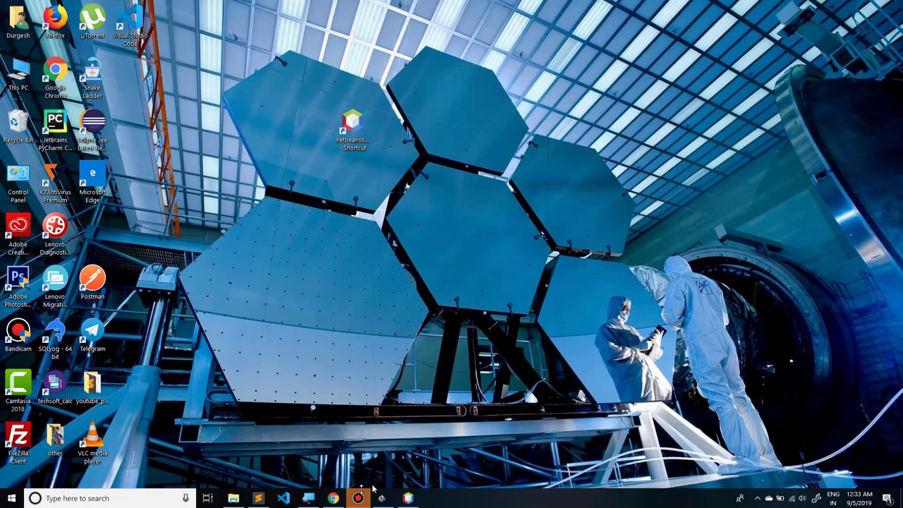
Switch to the JTattoo article in Chrome and browse its look-and-feel previews for another theme
left_click(333, 498)
scroll(376, 174, "down", 3)
scroll(377, 174, "down", 6)
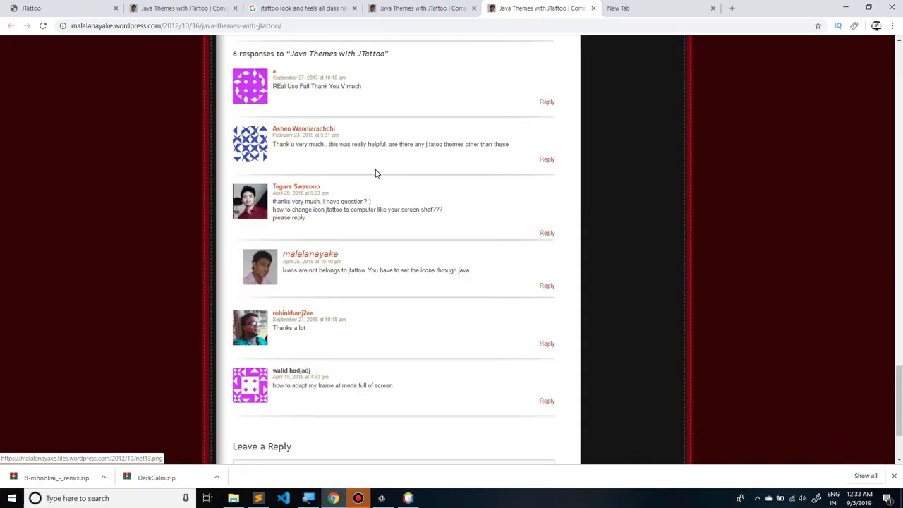
scroll(376, 175, "up", 20)
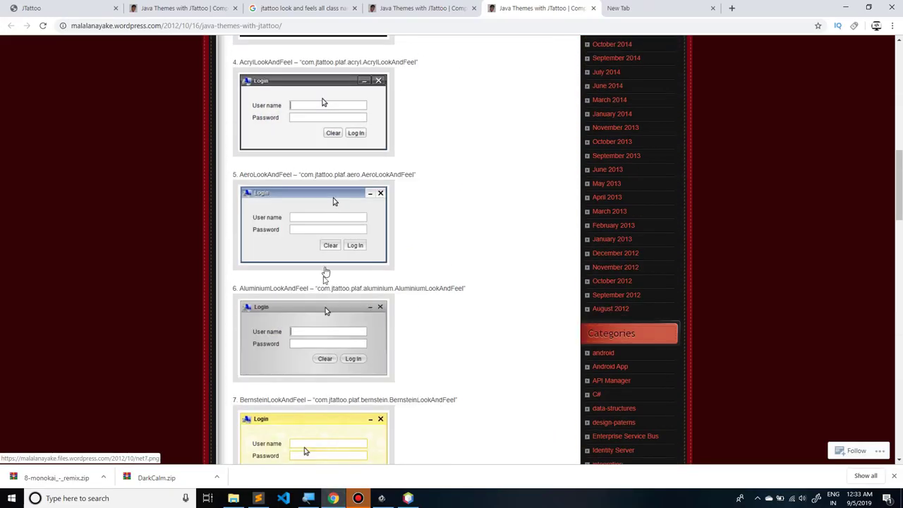
scroll(324, 275, "down", 2)
scroll(321, 201, "up", 5)
scroll(321, 197, "up", 1)
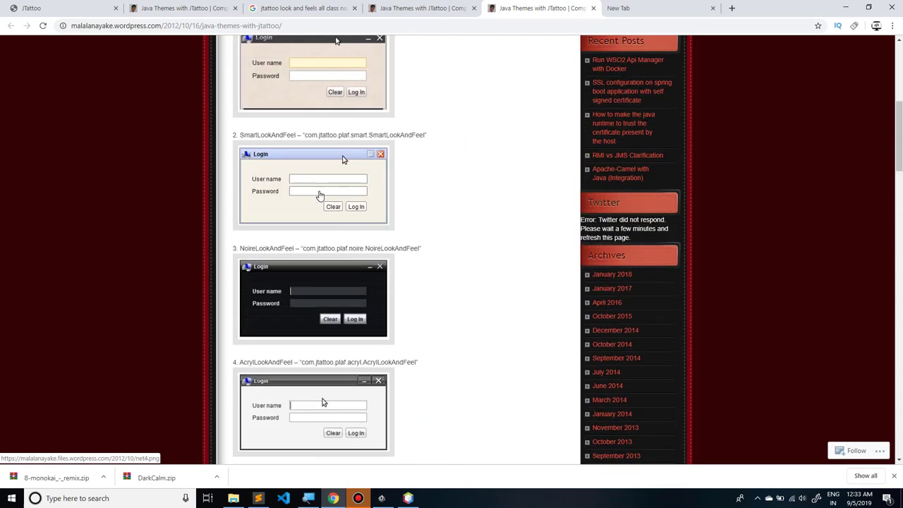